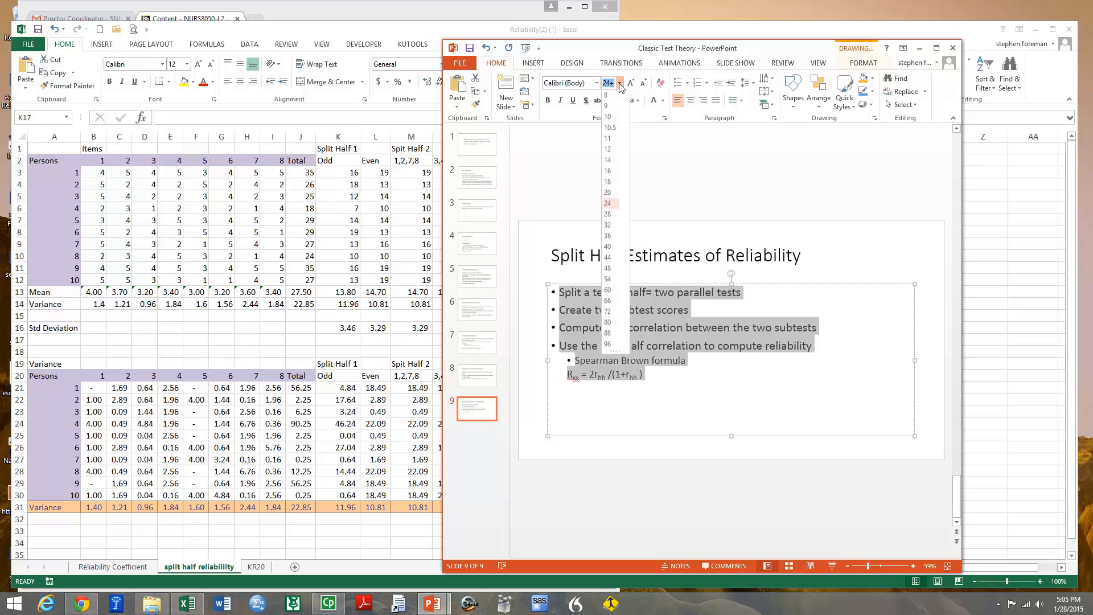
Set the font size of the selected body text on the Split Half Estimates of Reliability slide to 36
left_click(618, 252)
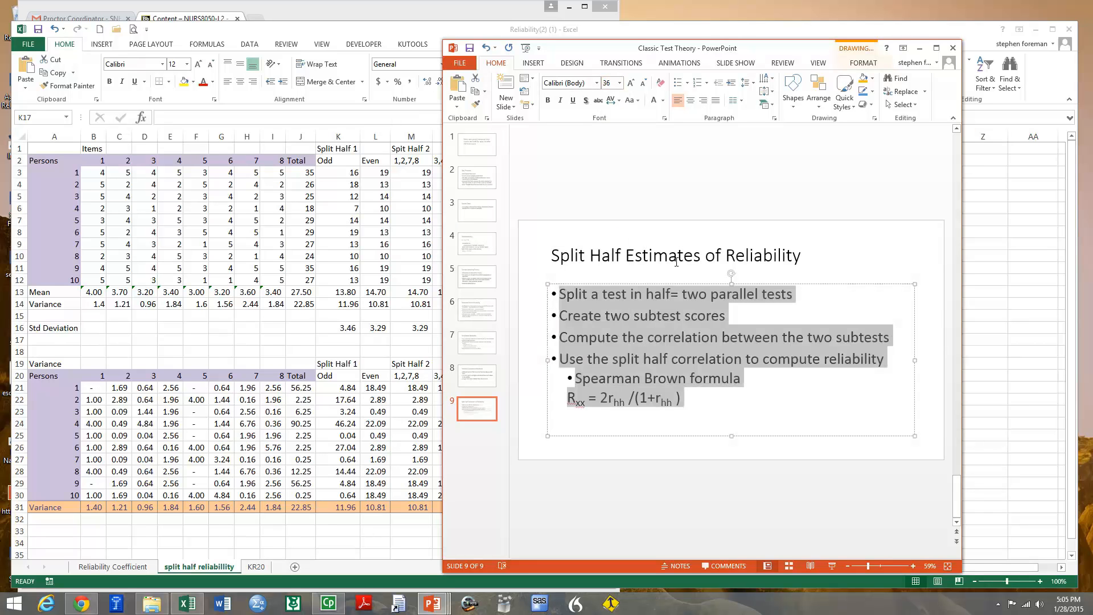
left_click(803, 257)
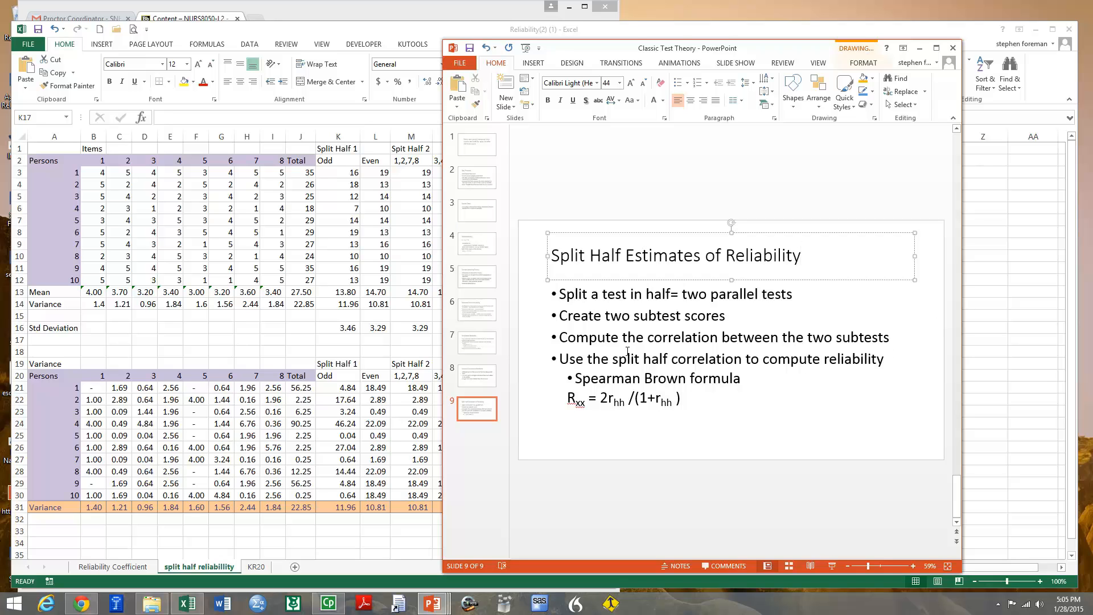
Remove the bullet from the "Spearman Brown formula" line and save the presentation
left_click(732, 401)
left_click(806, 380)
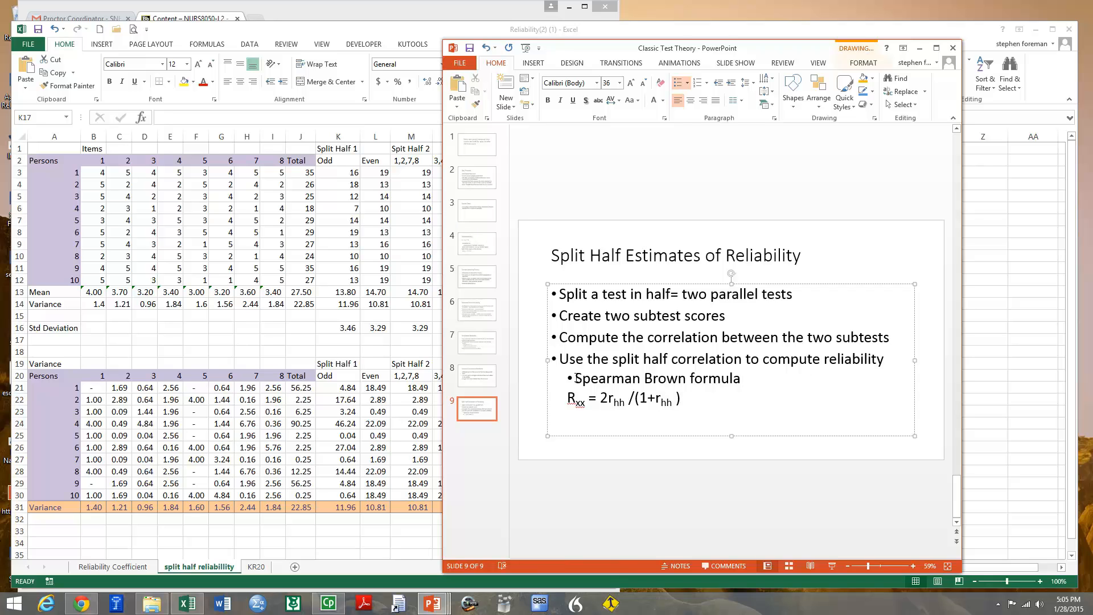
left_click(687, 87)
left_click(695, 119)
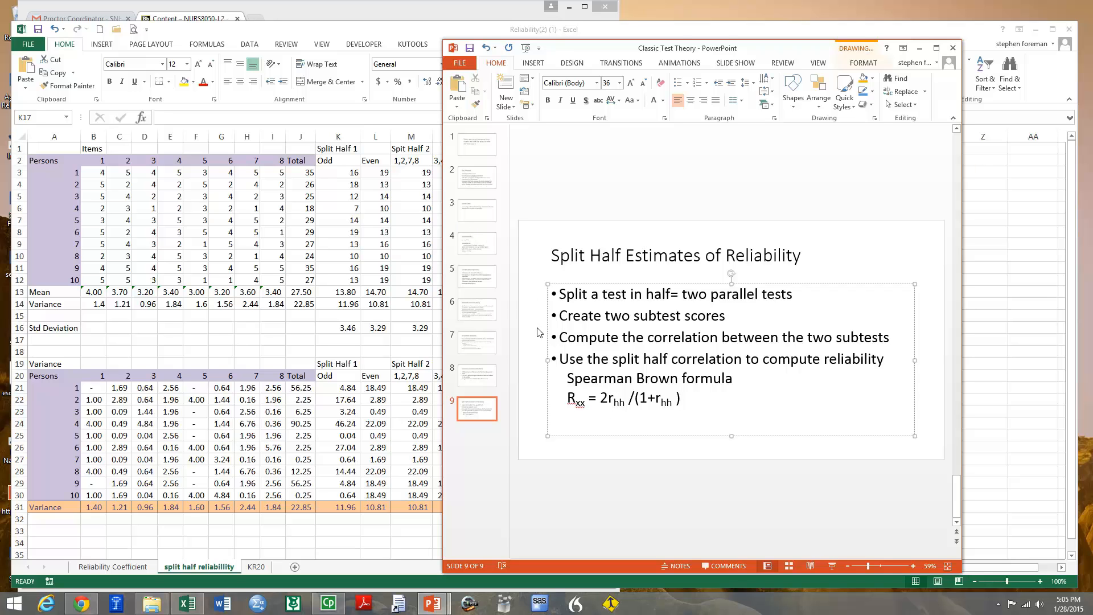
left_click(470, 49)
Switch to the Excel workbook and examine the item scores, the item mean formulas, the squared deviations and the variance row
key("alt+Tab")
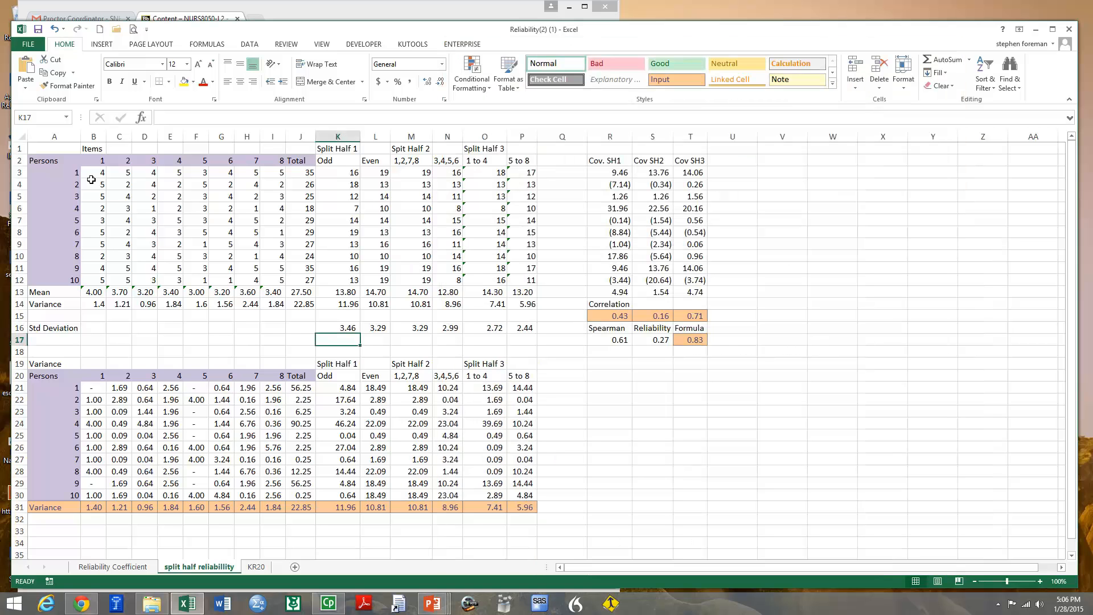
left_click(89, 172)
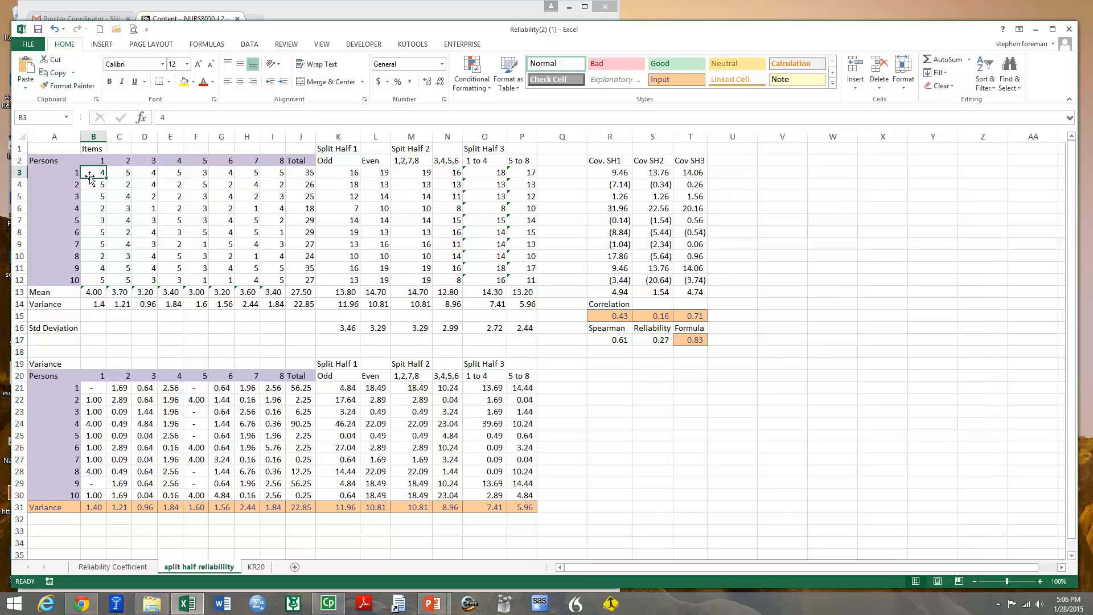
left_click(279, 171)
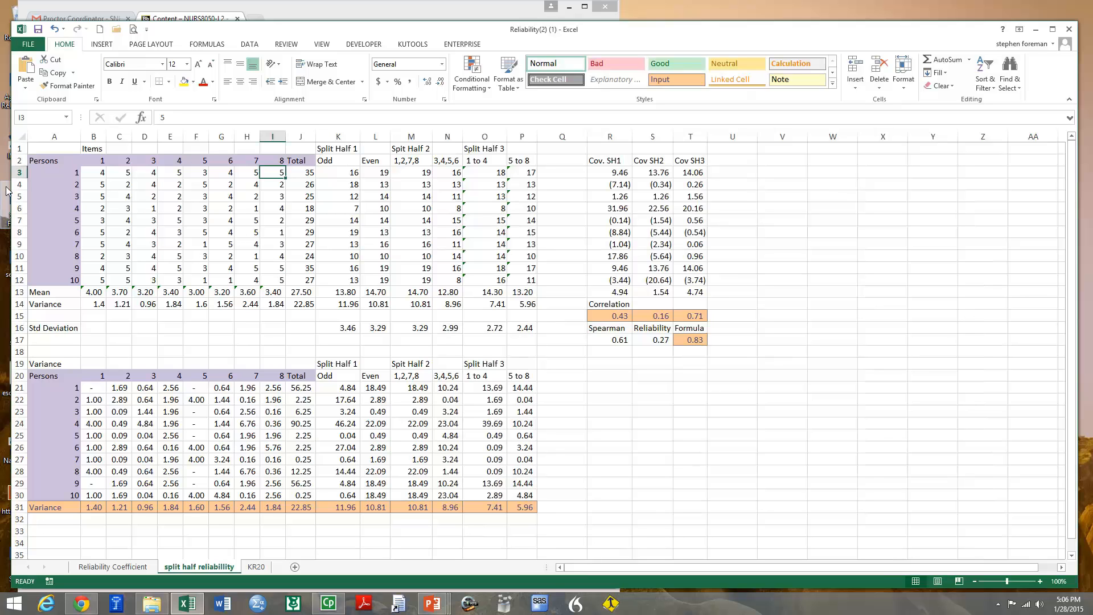
left_click(103, 161)
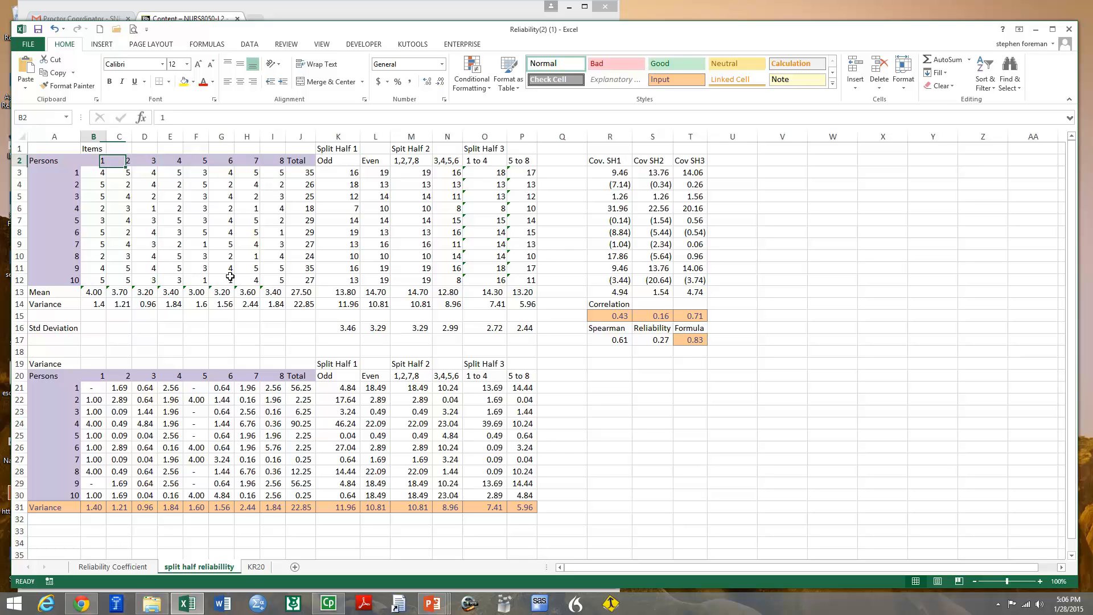
left_click(93, 161)
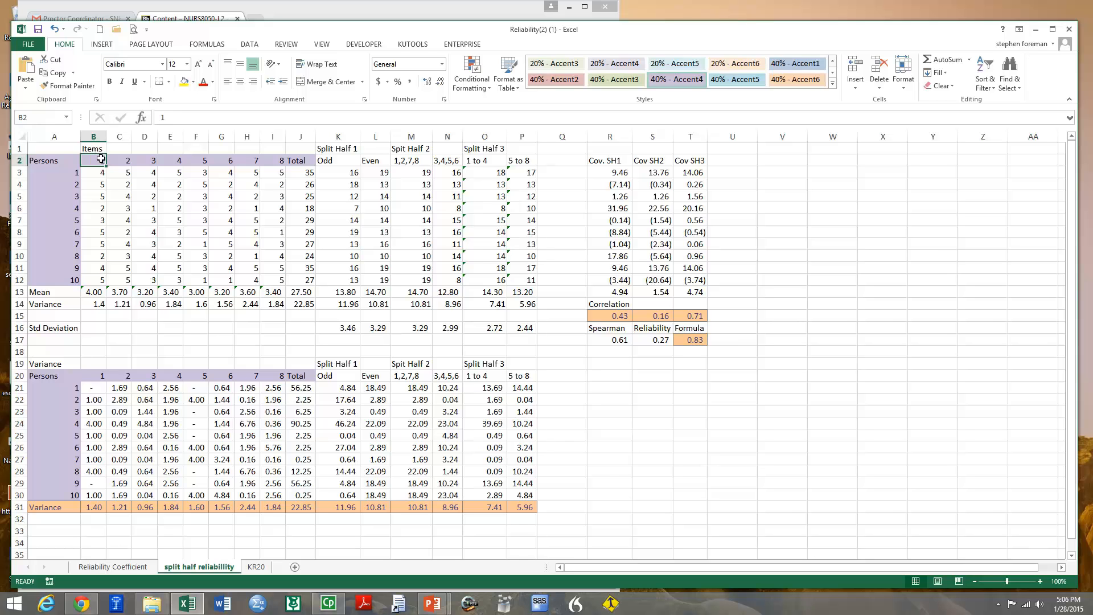
left_click(100, 174)
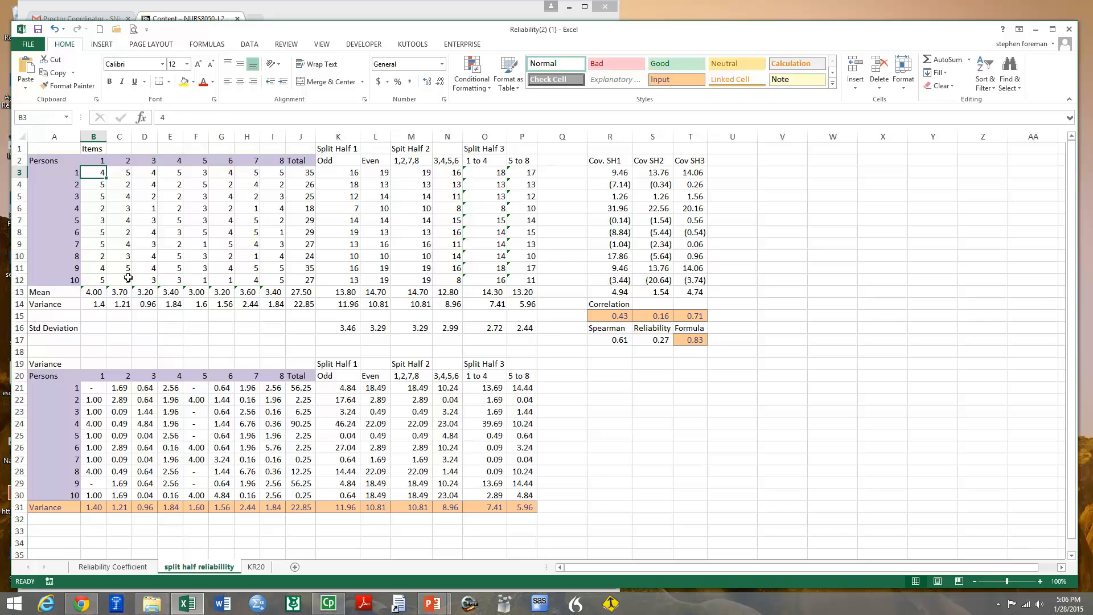
left_click(96, 292)
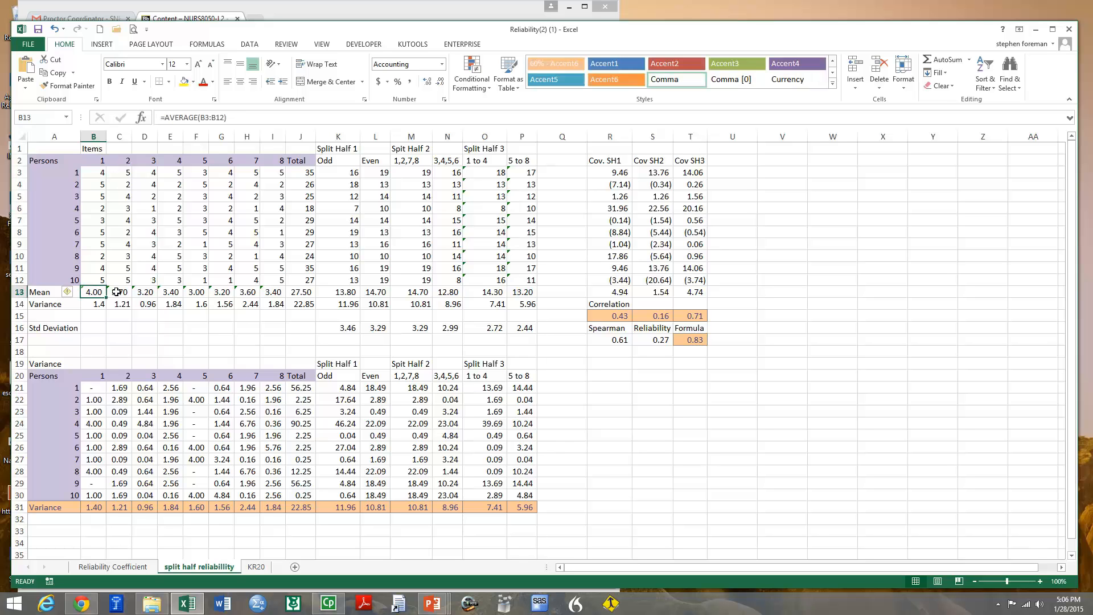
left_click(117, 292)
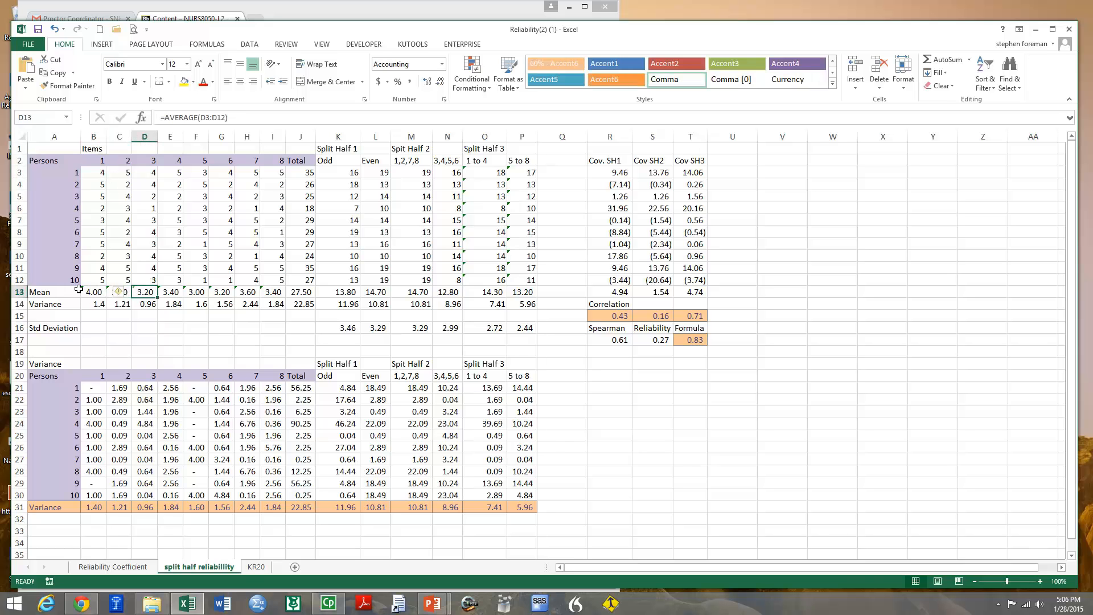
left_click(126, 325)
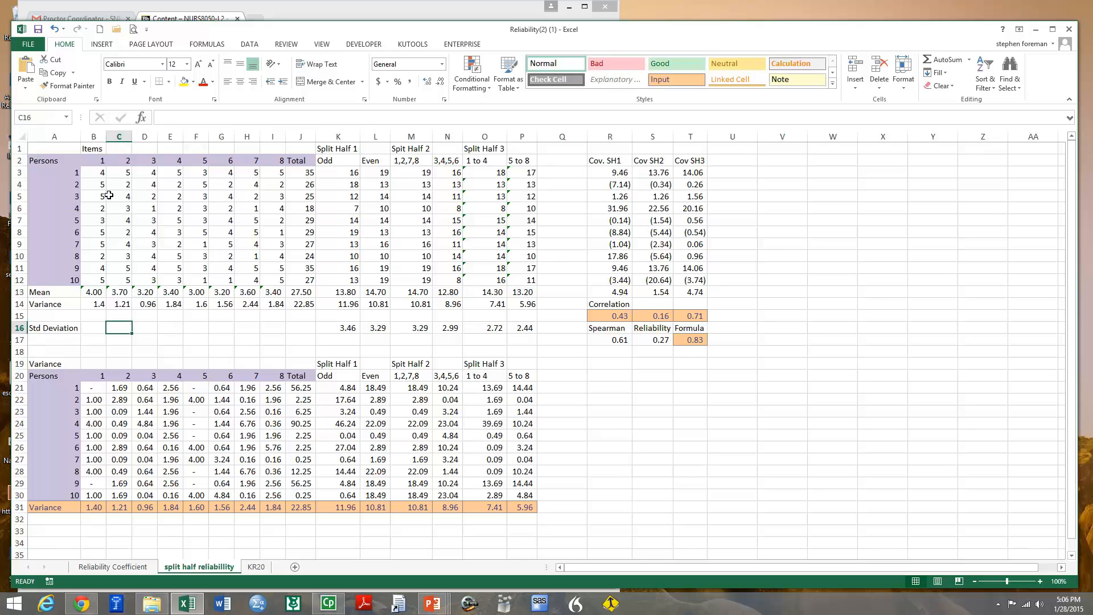
left_click(97, 390)
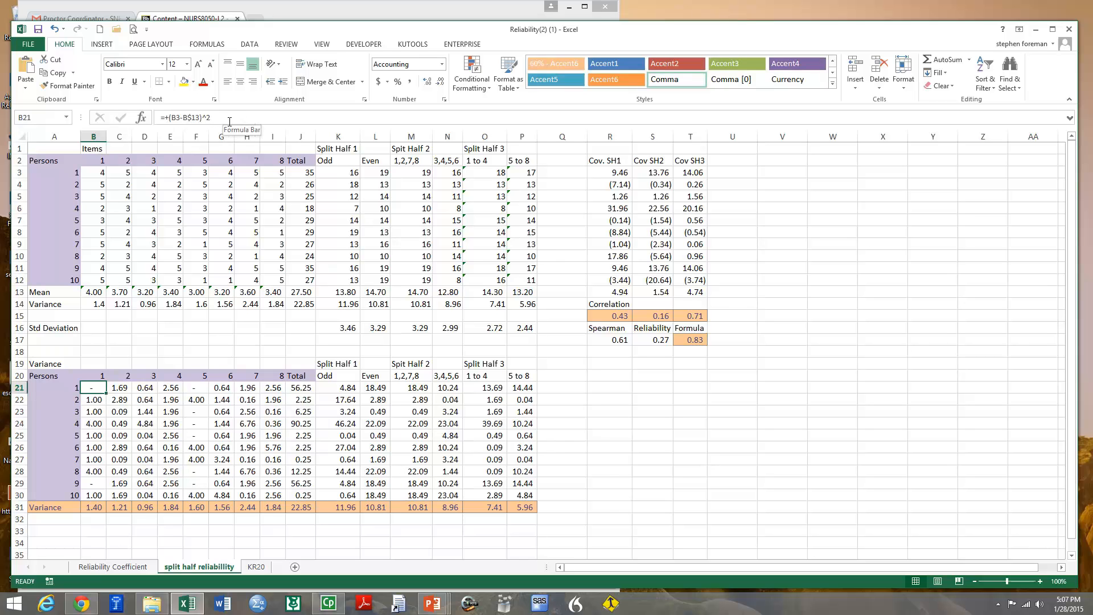
left_click(98, 505)
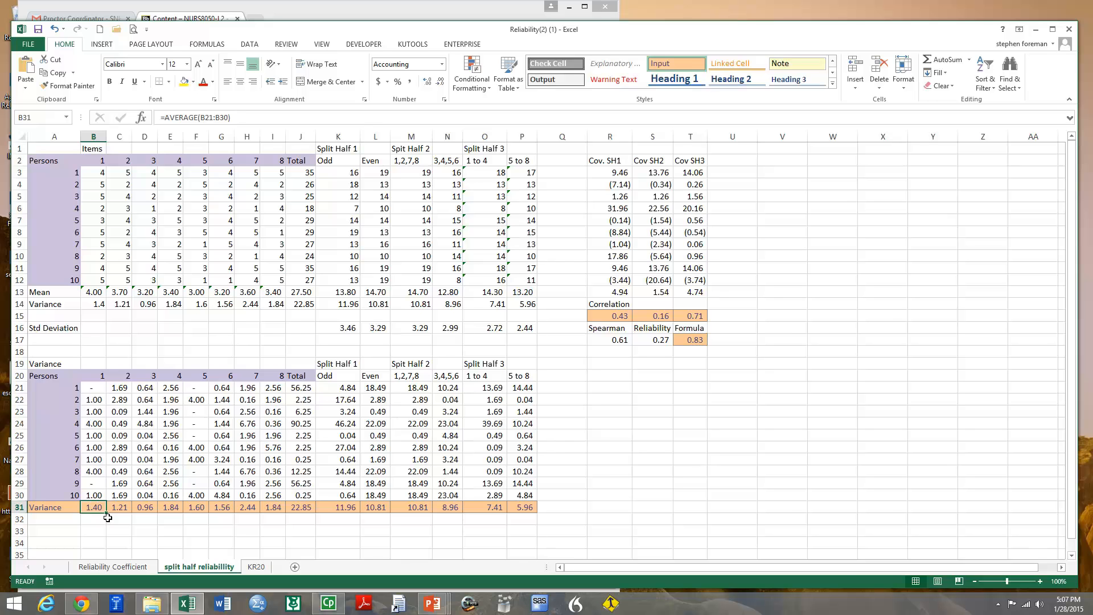
left_click_drag(98, 509, 304, 507)
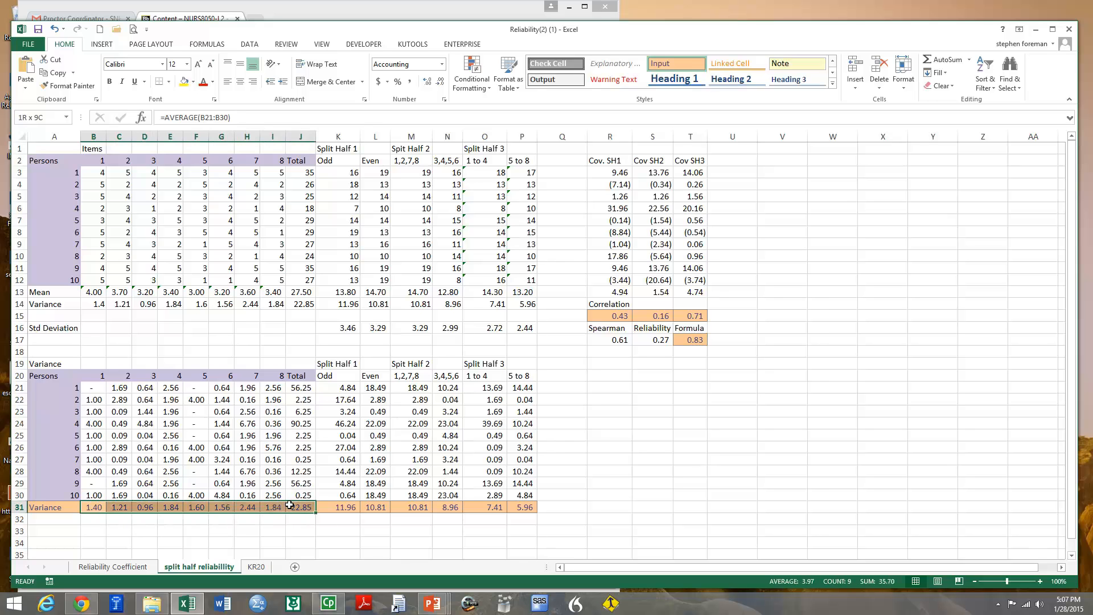
Apply the comma number format to the item and total variances in B14:J14
left_click_drag(99, 304, 308, 304)
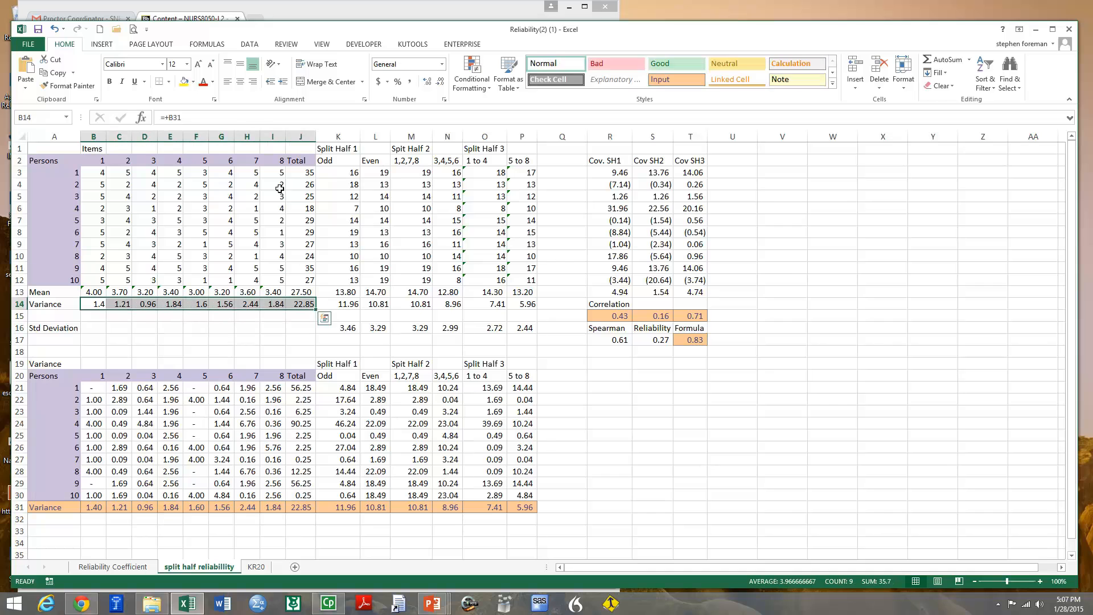
left_click(409, 82)
left_click(288, 328)
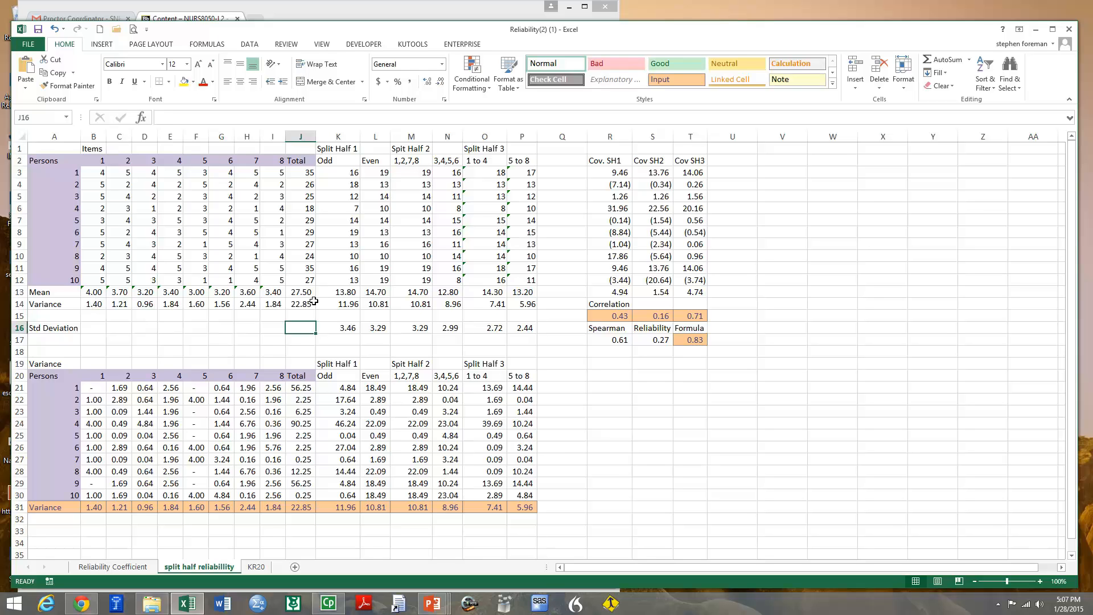
Examine the total score formula and the Split Half 1 odd and even formulas, means and squared deviations
left_click(304, 170)
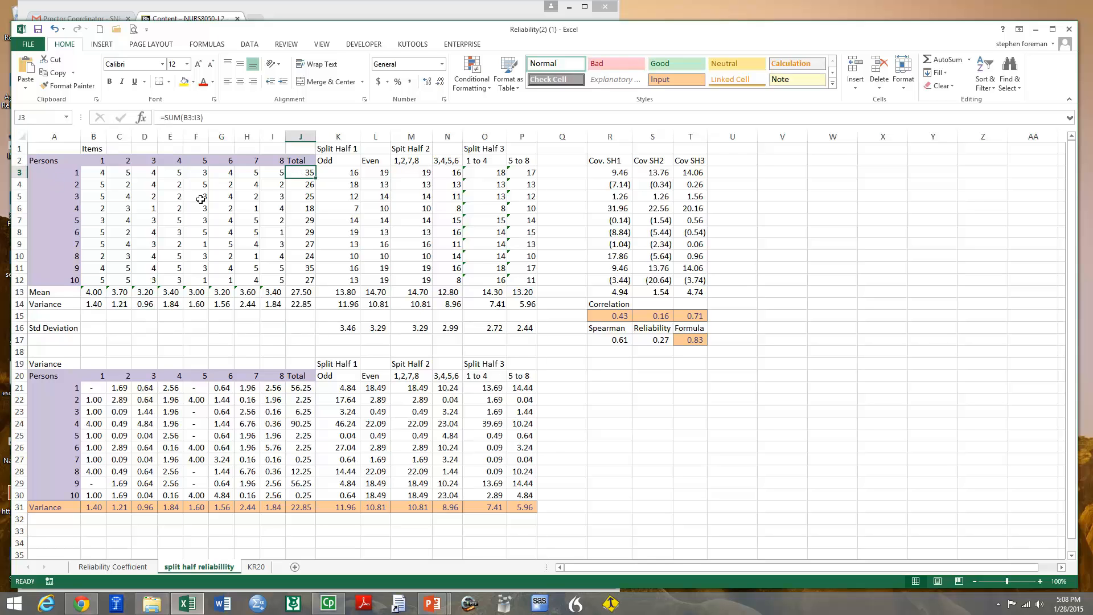
left_click(330, 170)
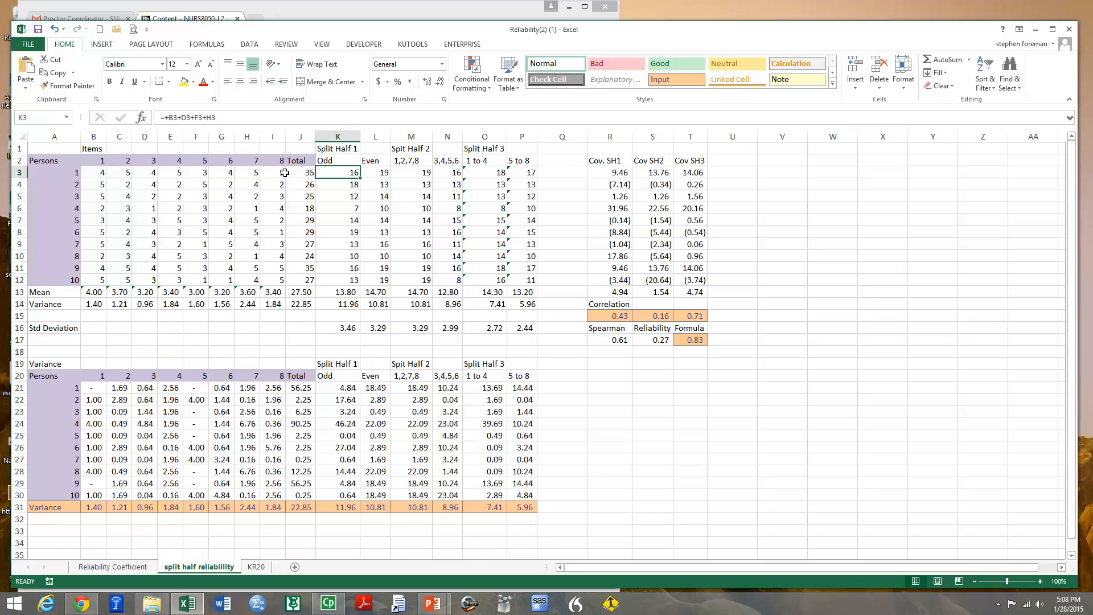
left_click(380, 173)
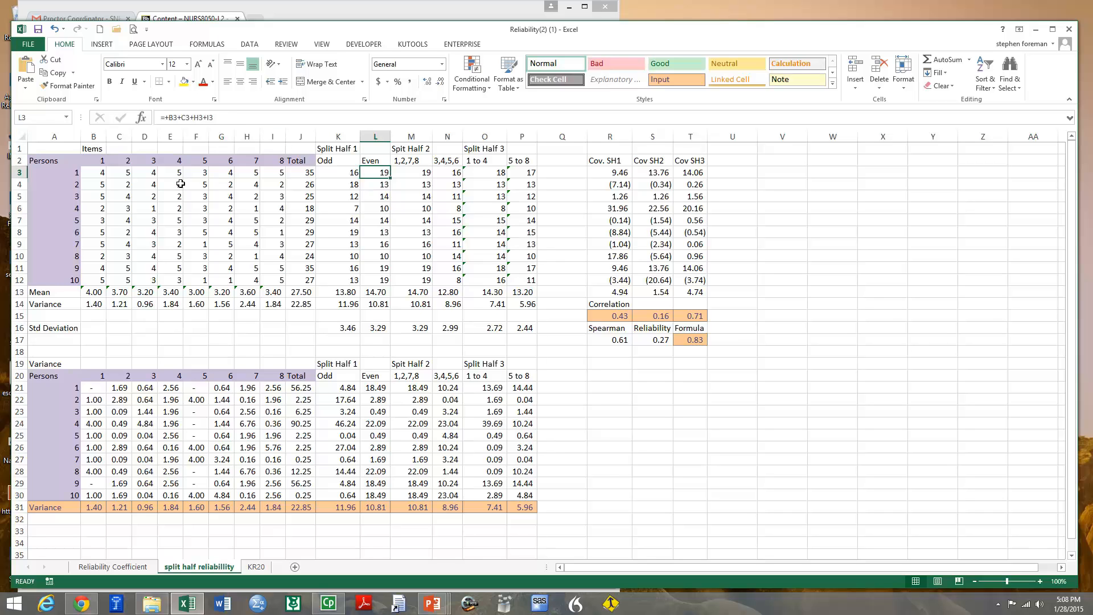
left_click(348, 171)
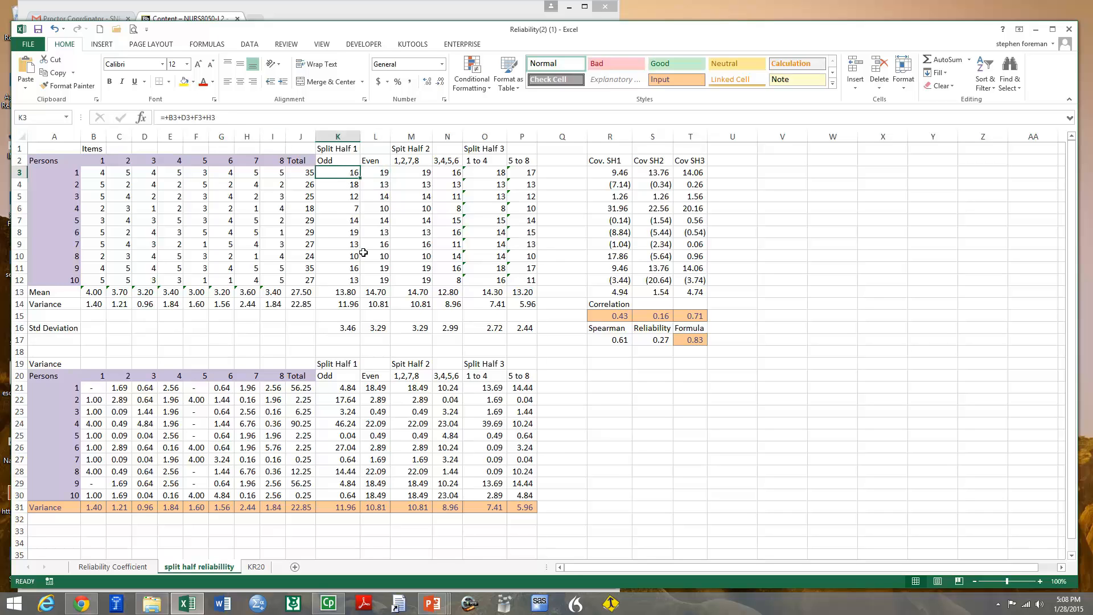
left_click(350, 390)
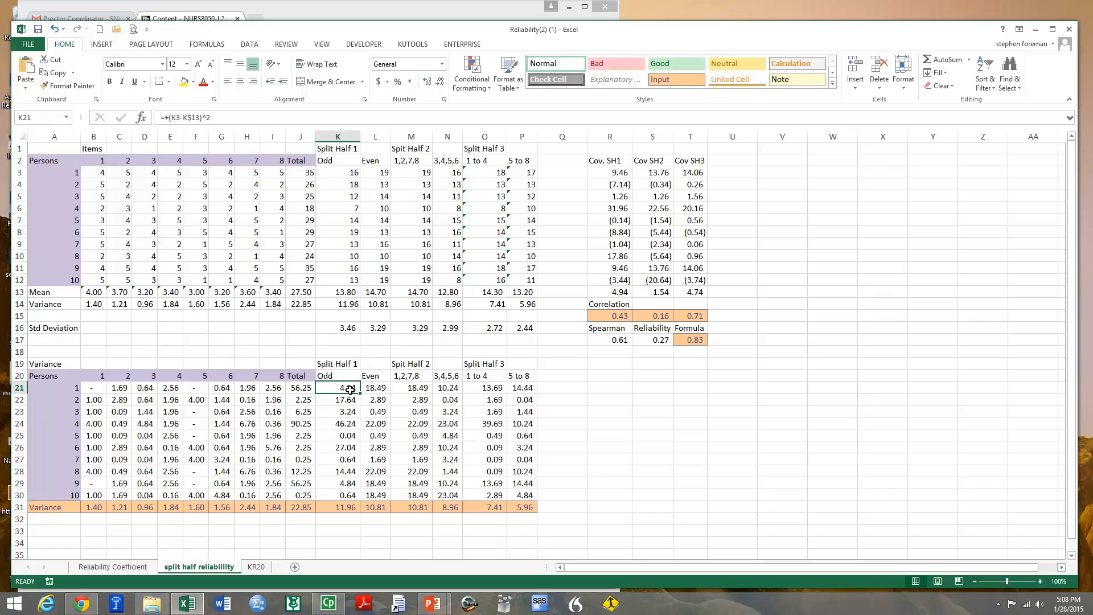
left_click(337, 292)
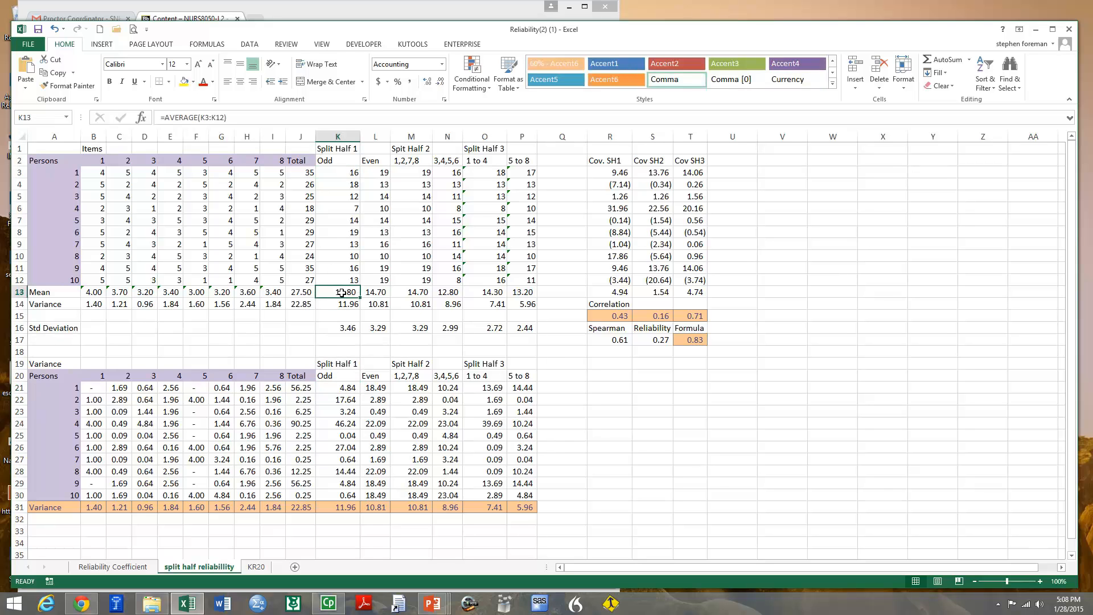
left_click(375, 292)
left_click_drag(345, 387, 347, 490)
left_click_drag(375, 388, 377, 494)
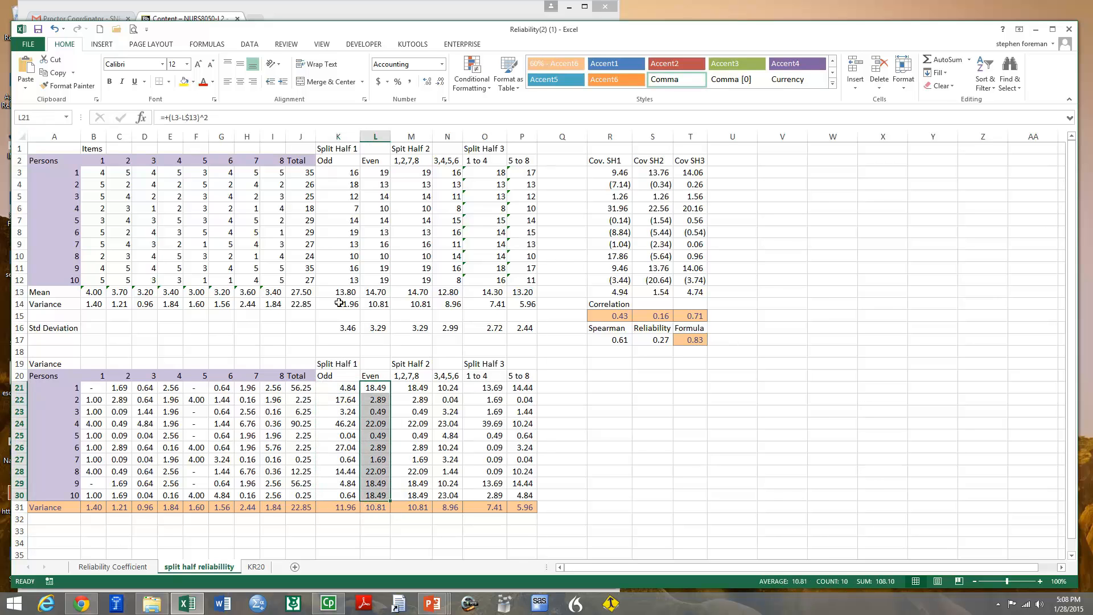
Apply the Good cell style to the Split Half 1 variances in K14:L14
left_click_drag(344, 304, 375, 304)
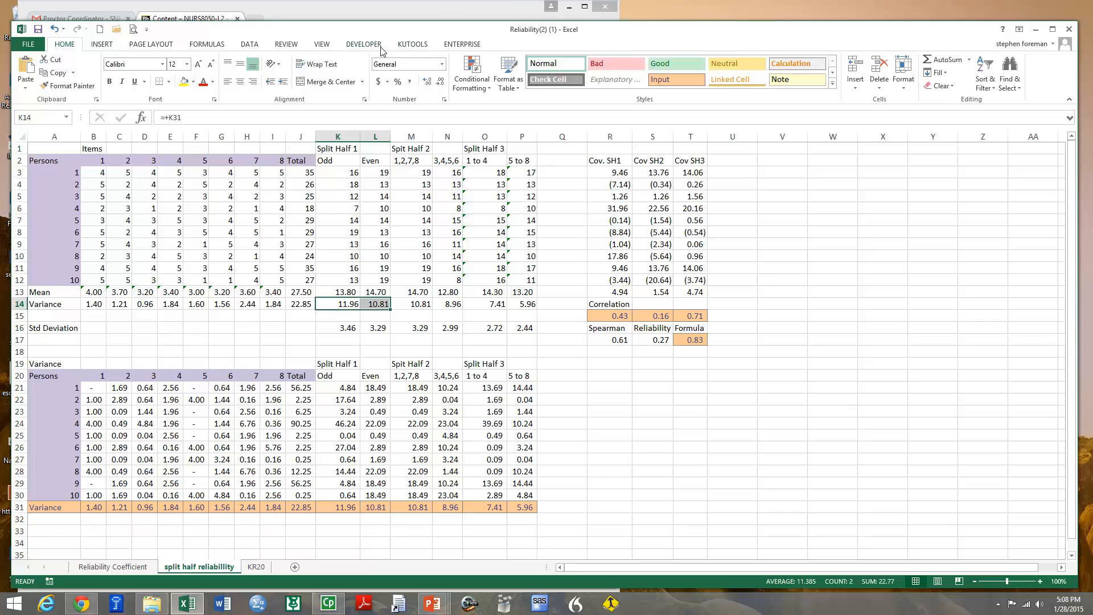
left_click(676, 65)
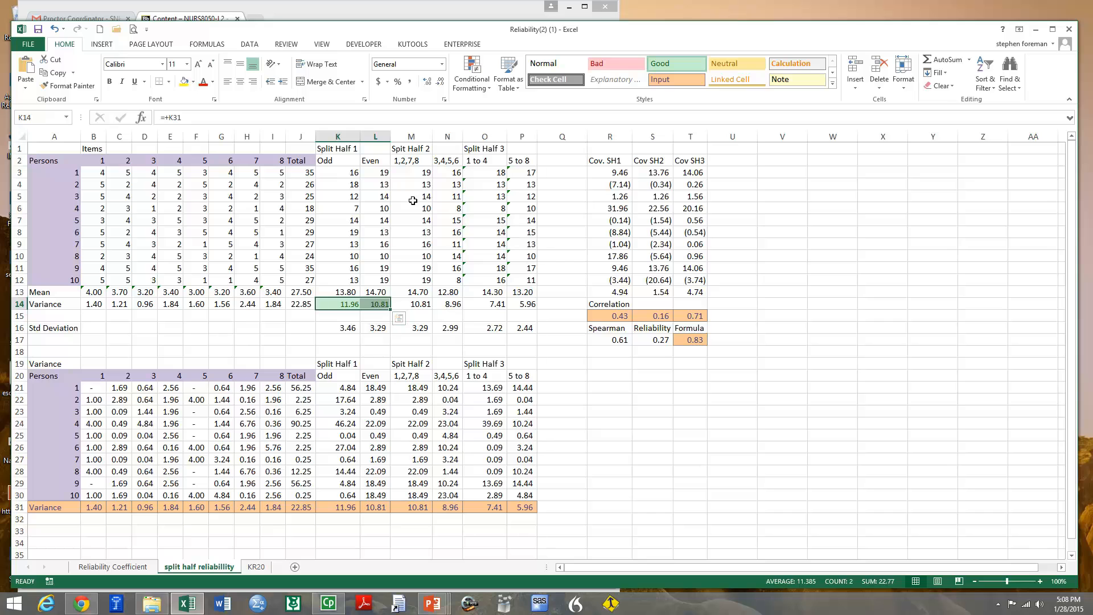
Review the Split Half 2 scores and squared deviations, and apply the Note cell style to its variances in M14:N14
left_click_drag(418, 175, 445, 280)
key("ctrl+v")
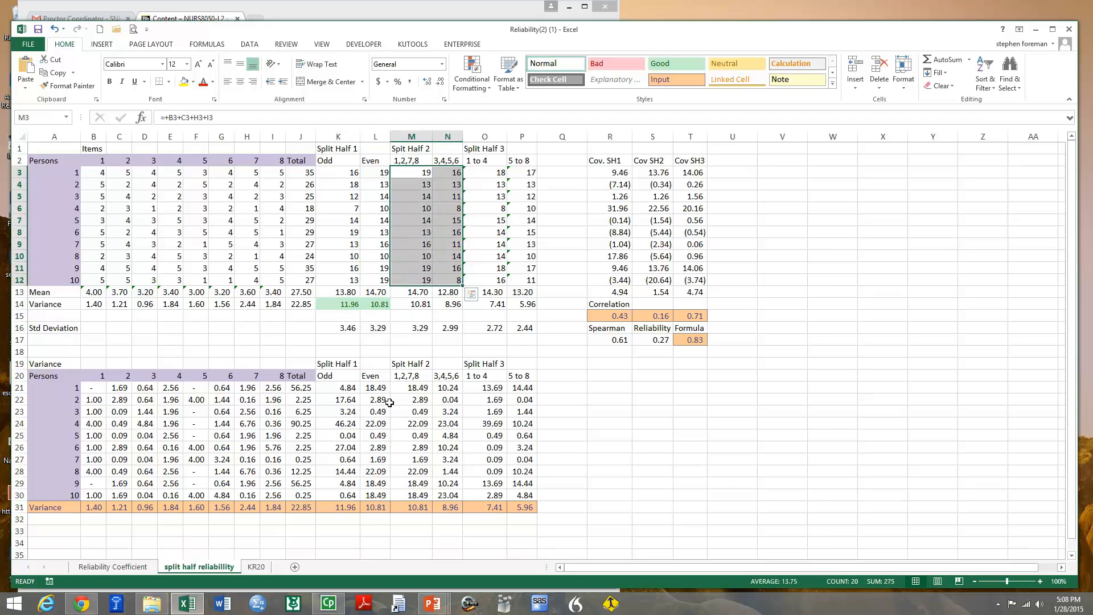
left_click_drag(415, 390, 444, 495)
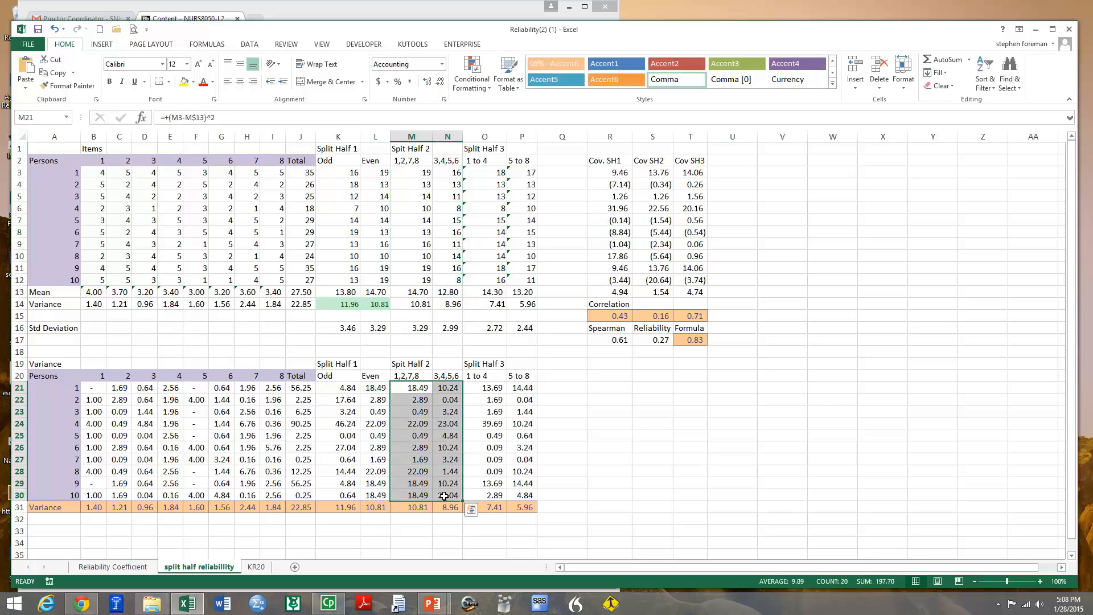
left_click(410, 152)
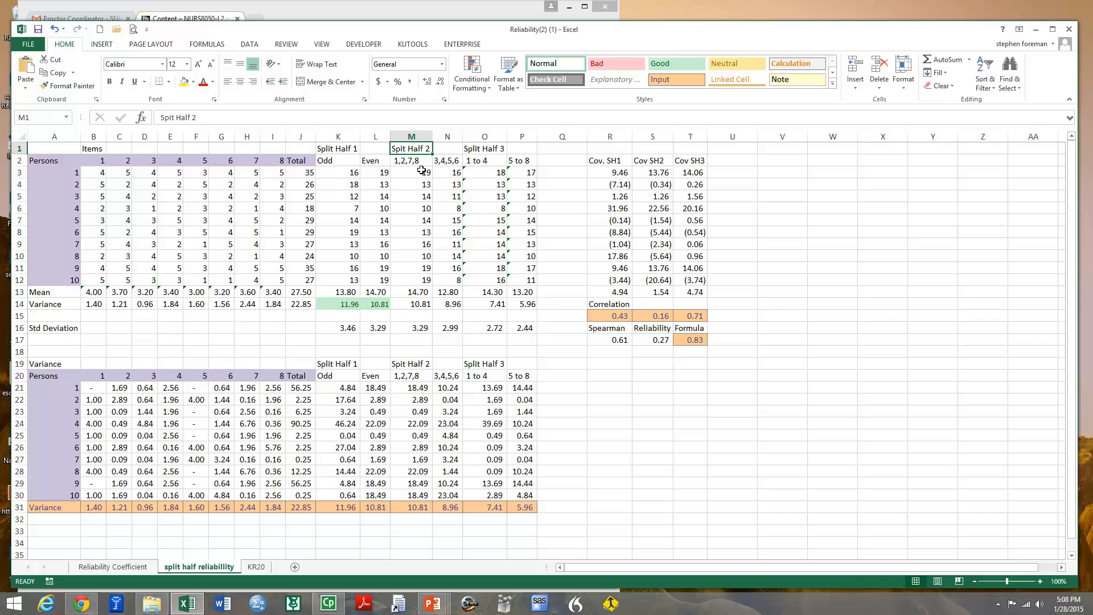
left_click_drag(421, 171, 434, 302)
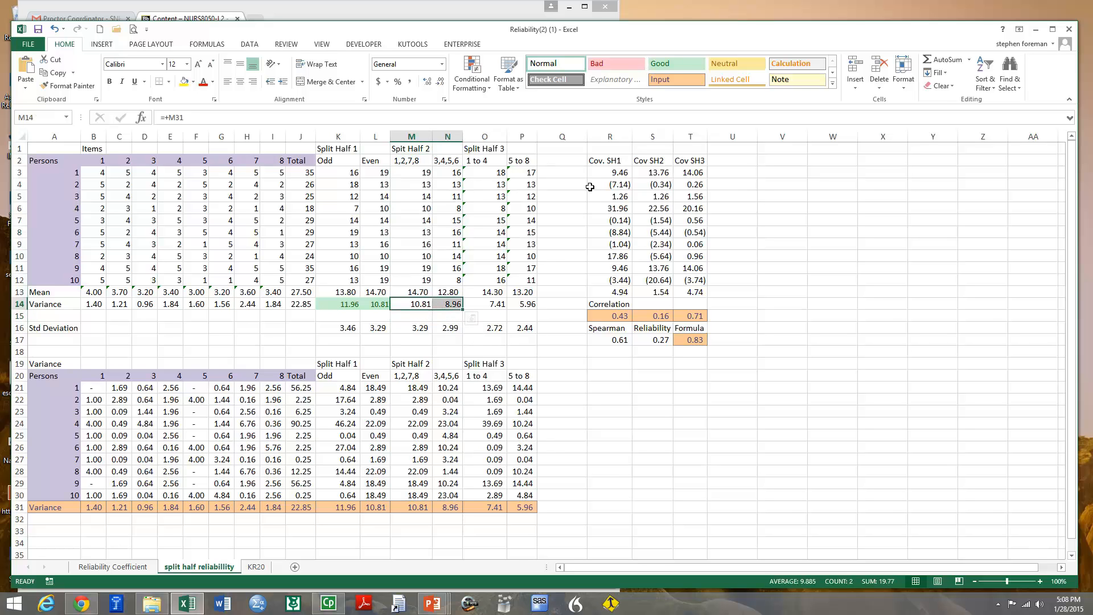
left_click(797, 86)
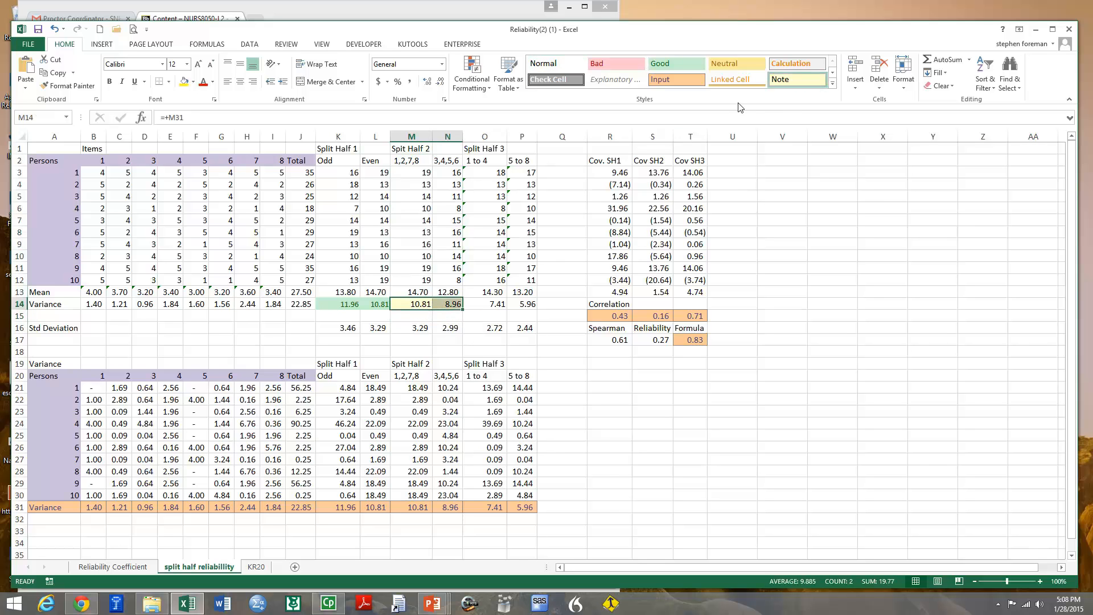
Ignore the adjacent-cells formula error for the Split Half 3 scores in O3:P12
left_click(498, 162)
left_click(493, 172)
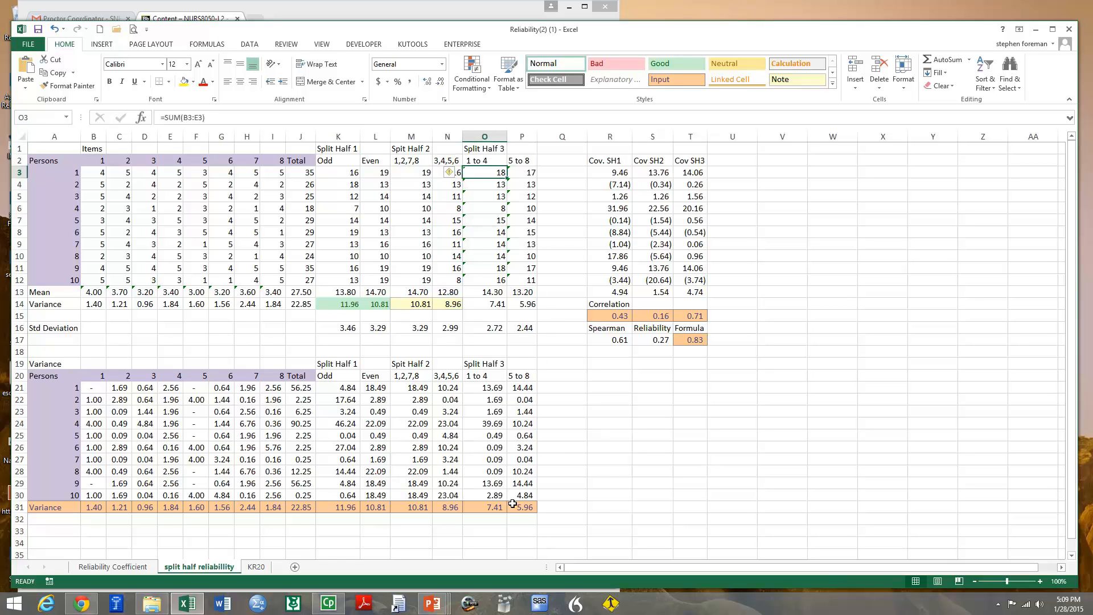
left_click_drag(493, 173, 510, 277)
left_click(454, 173)
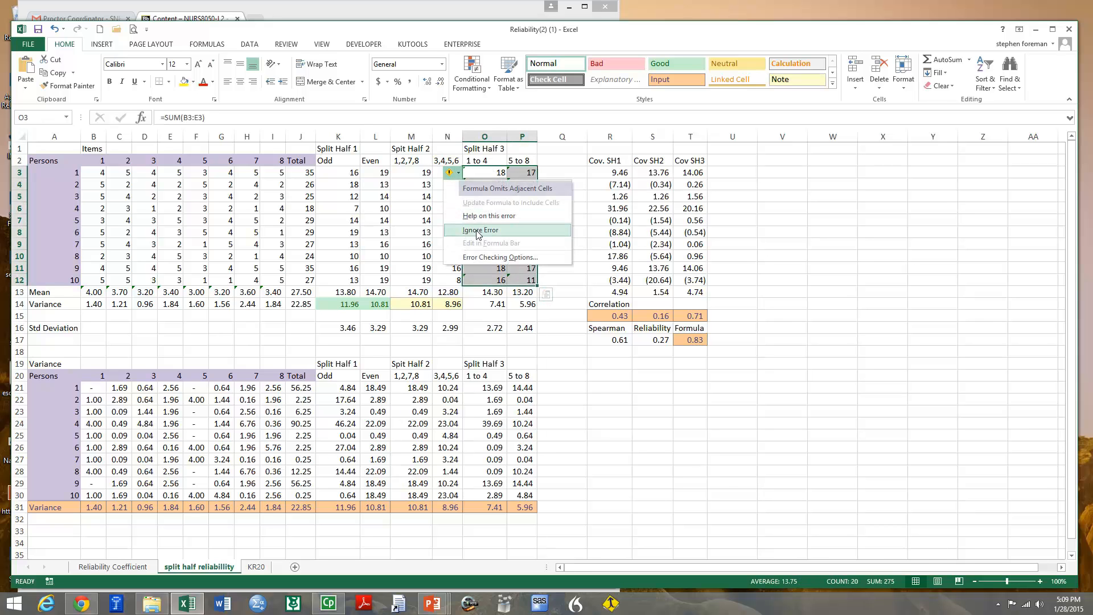
left_click(477, 231)
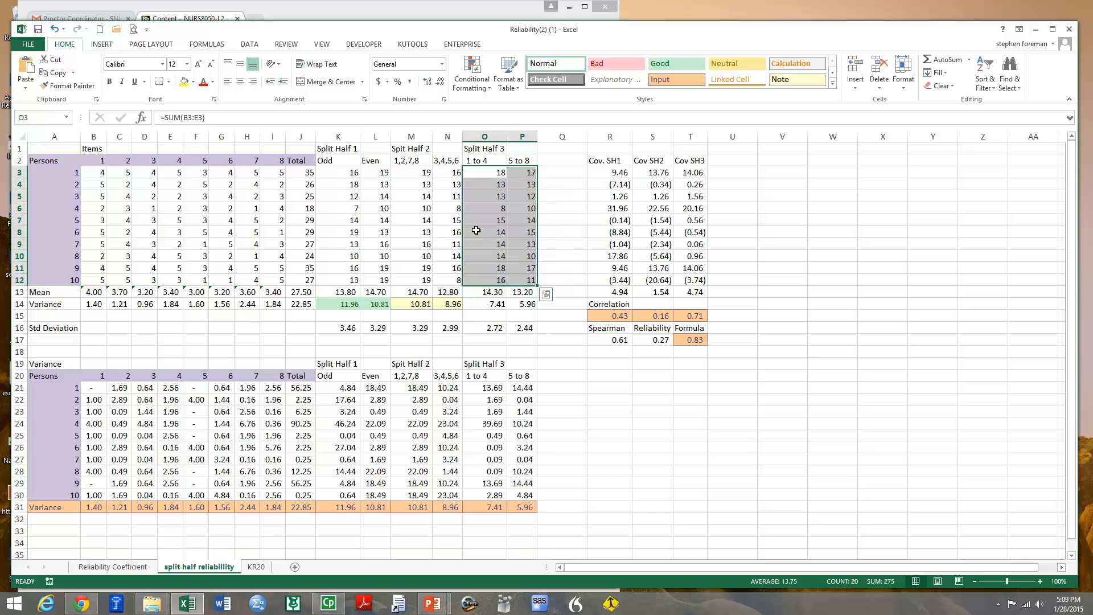
Apply the Bad cell style to the Split Half 3 variances in O14:P14
left_click(488, 307)
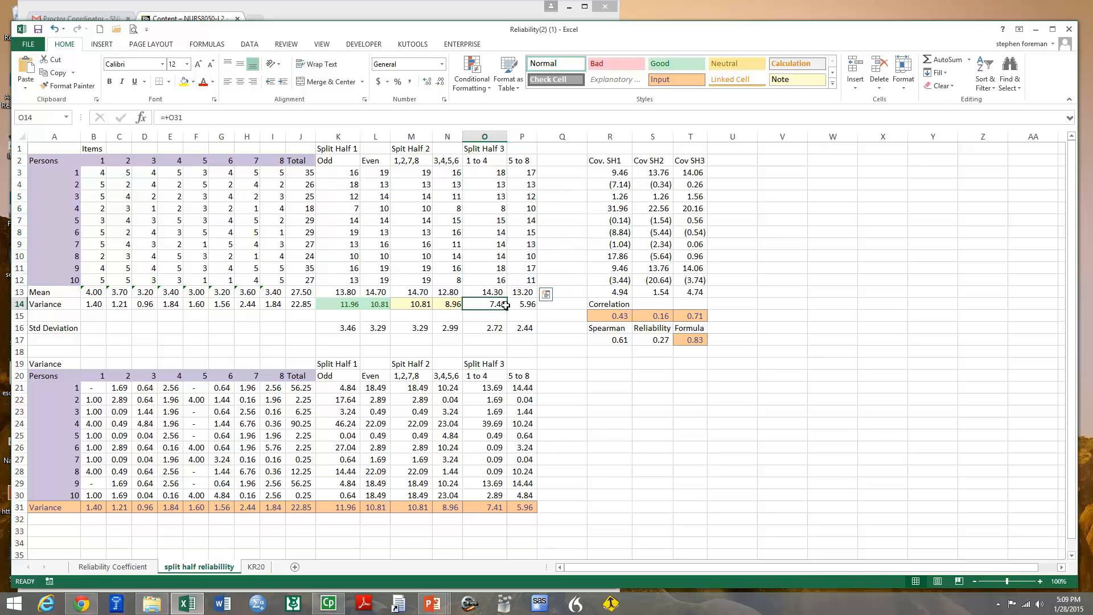
left_click_drag(505, 305, 522, 304)
left_click(676, 80)
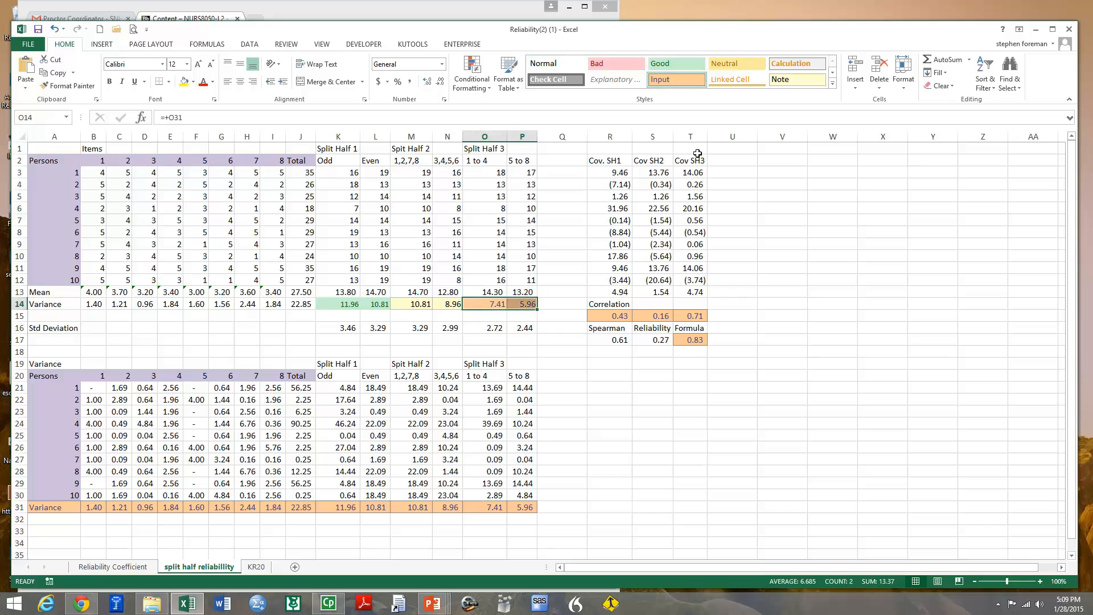
left_click(630, 71)
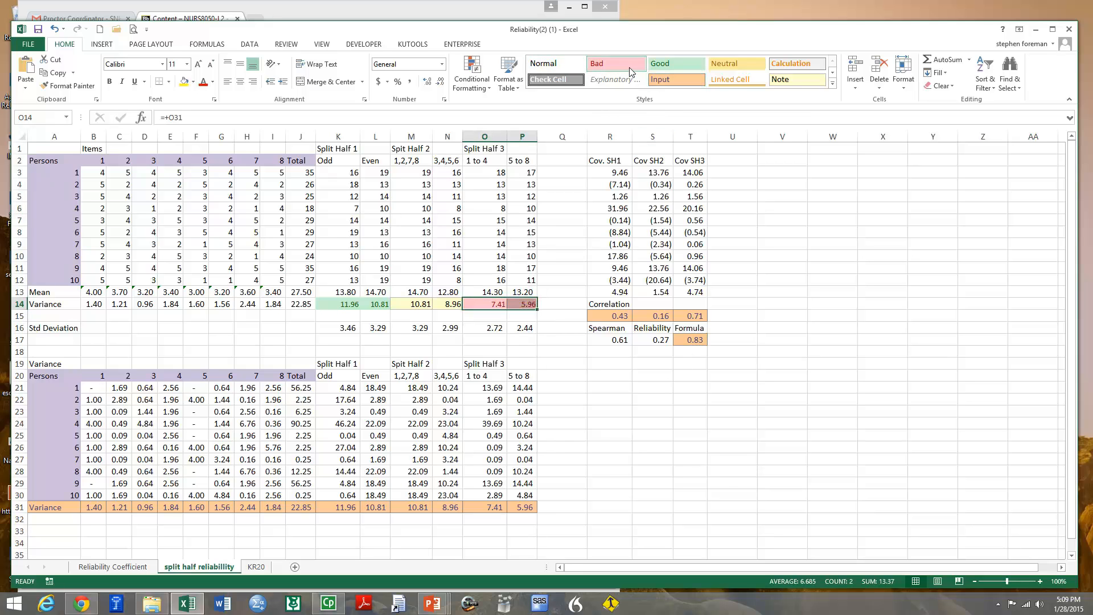
left_click(619, 373)
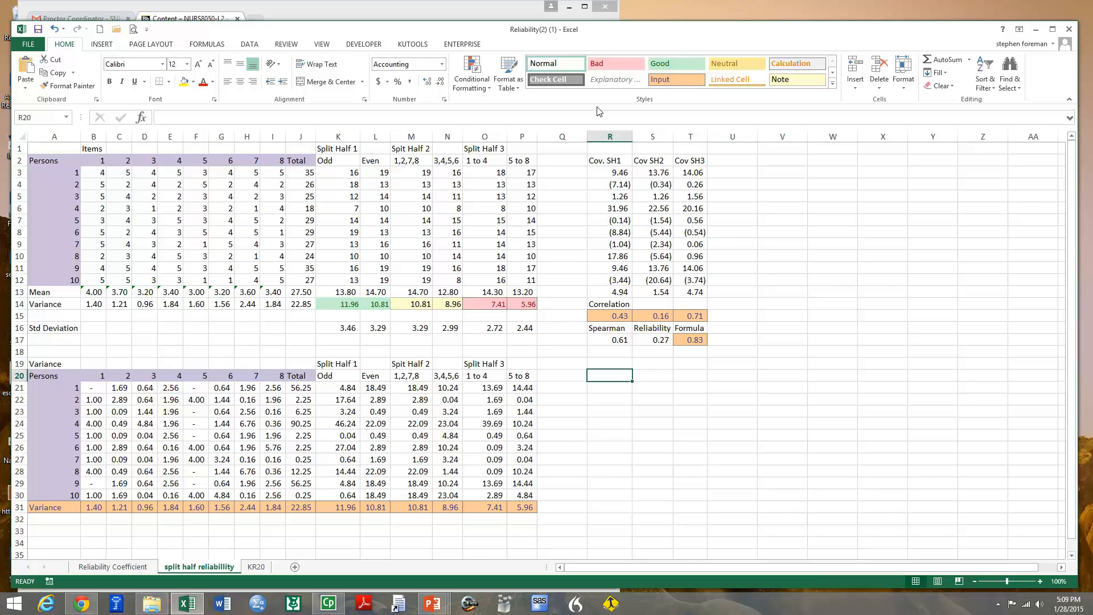
Review the Cov. SH1 formula against the odd scores, and apply the Good cell style to the covariances in R3:R13
left_click(617, 175)
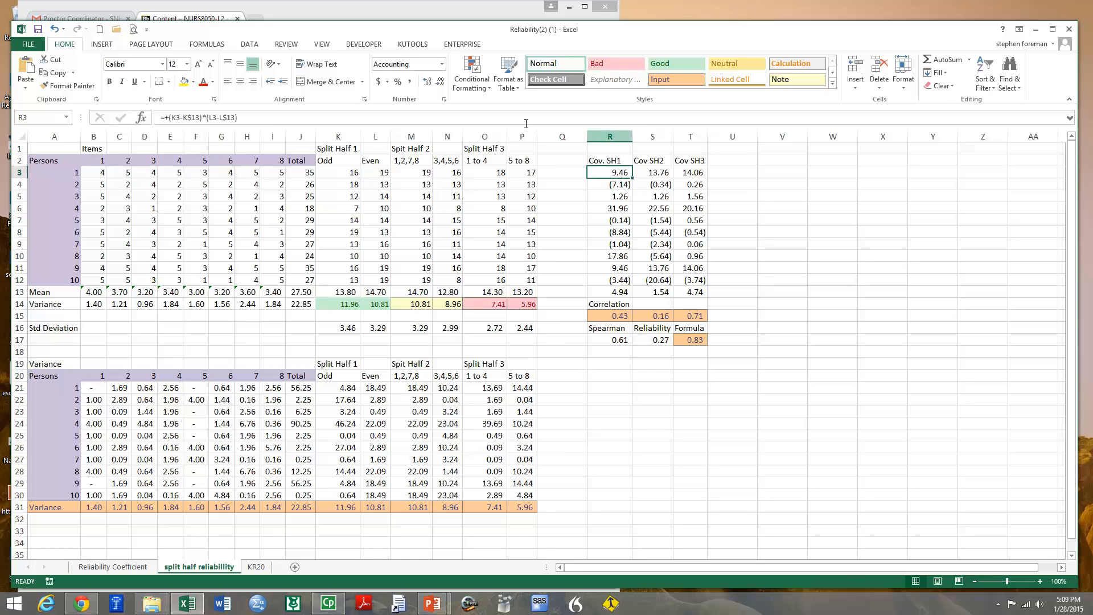
left_click(347, 174)
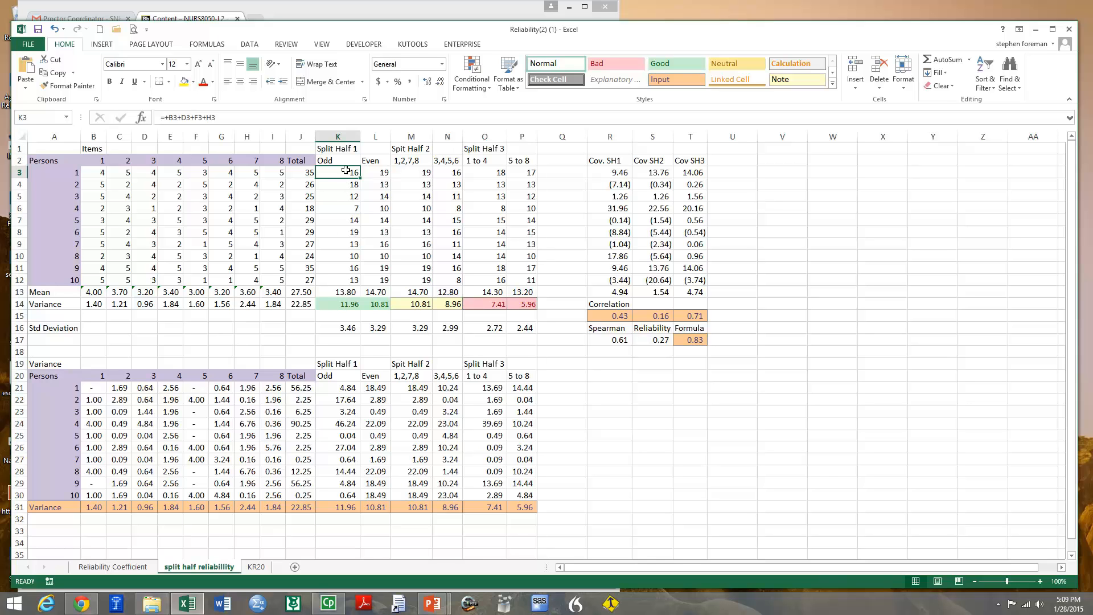
left_click(619, 171)
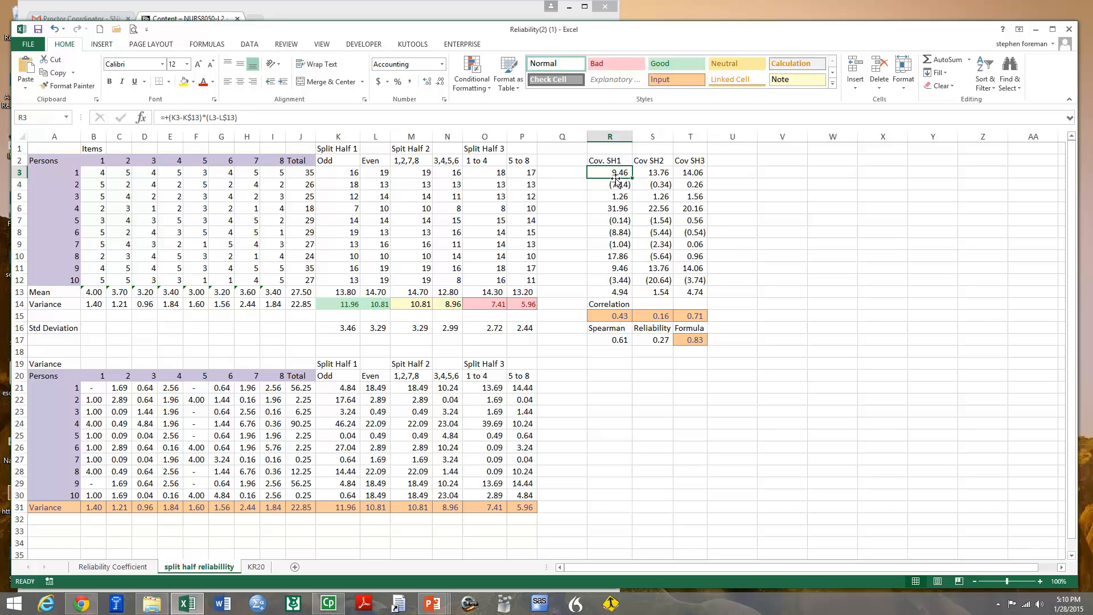
left_click_drag(616, 172, 623, 290)
left_click(678, 66)
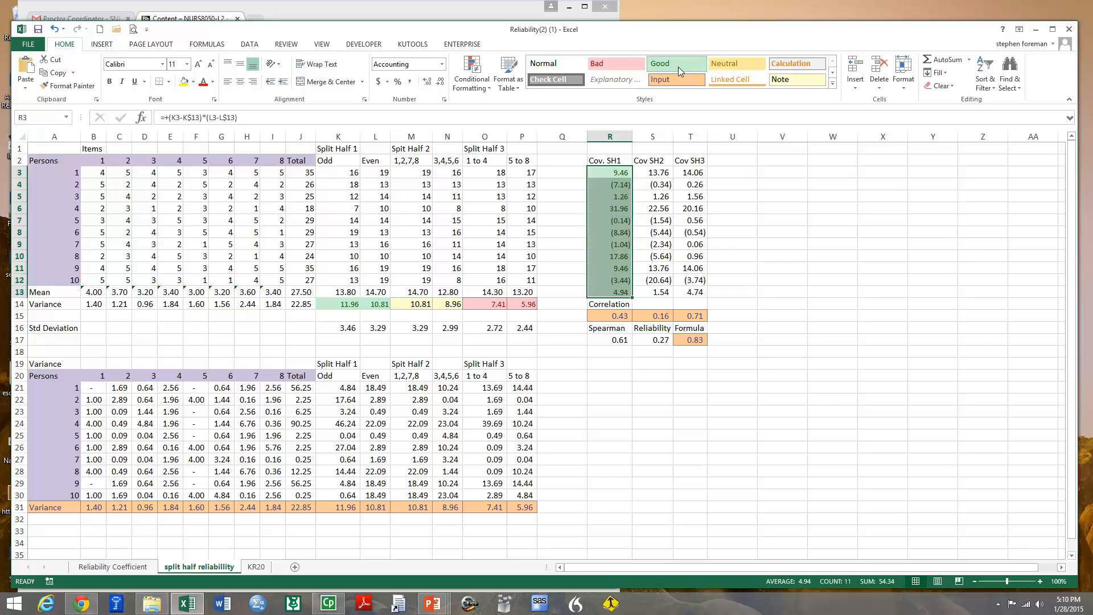
Apply the Note cell style to the Cov SH2 values in S3:S13 and the Bad style to the Cov SH3 values in T3:T13
left_click(646, 170)
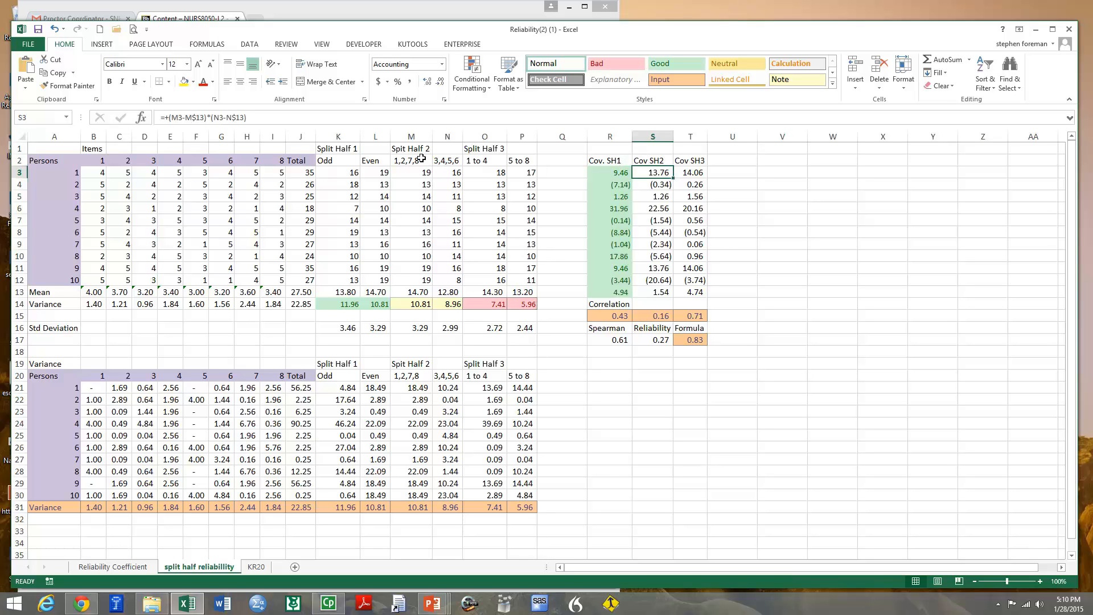
left_click_drag(654, 173, 656, 292)
left_click(791, 80)
left_click_drag(684, 171, 683, 293)
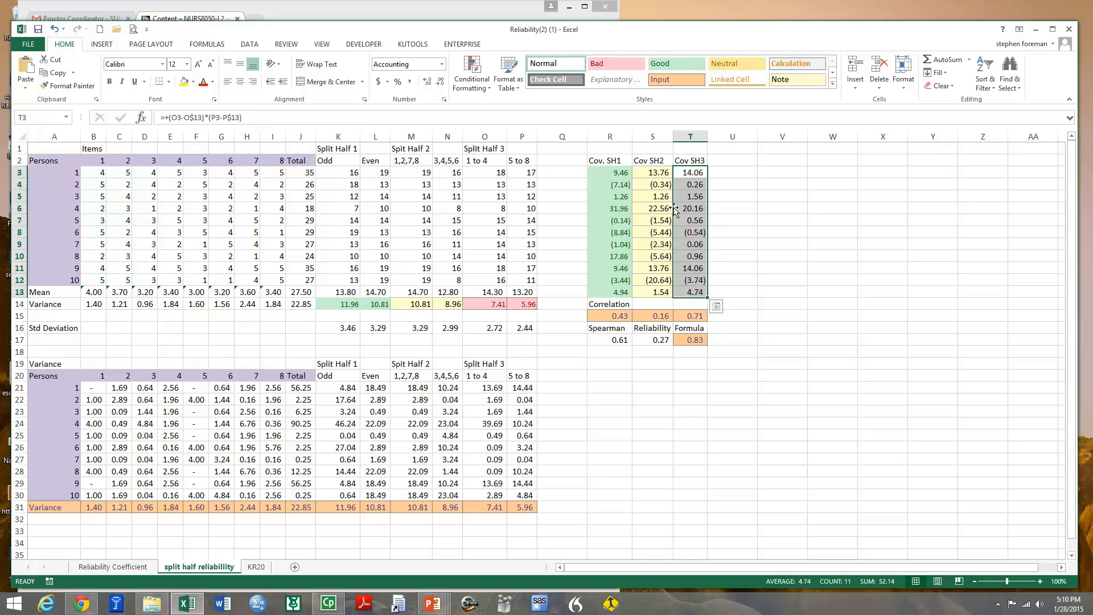
left_click(619, 61)
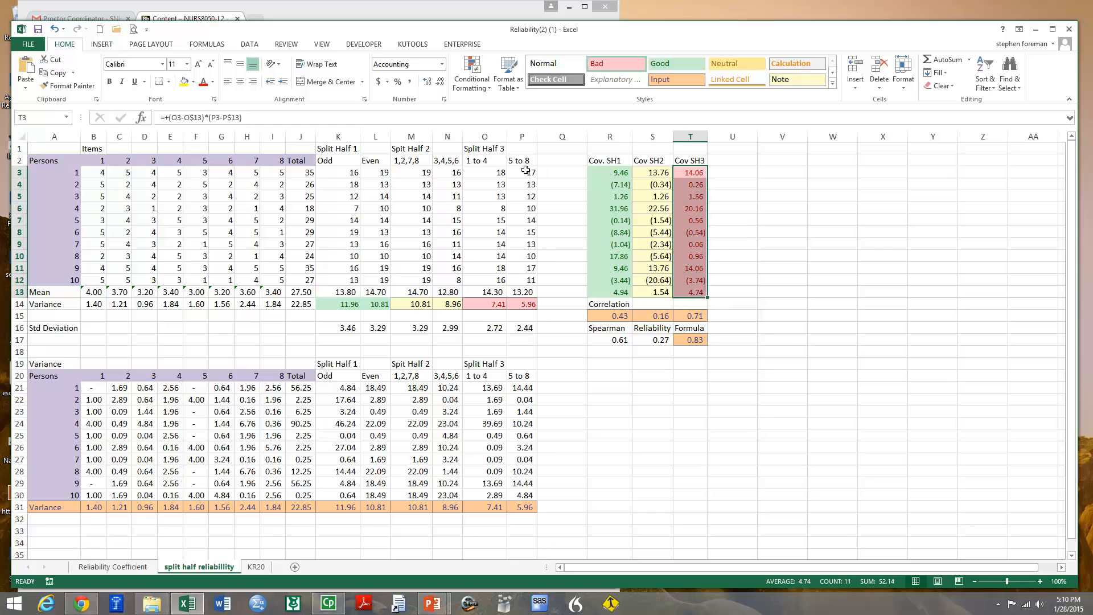
Examine the Split Half 1 correlation formula, the average covariances in R13:T13 and the standard deviations in K16:L16
left_click(617, 318)
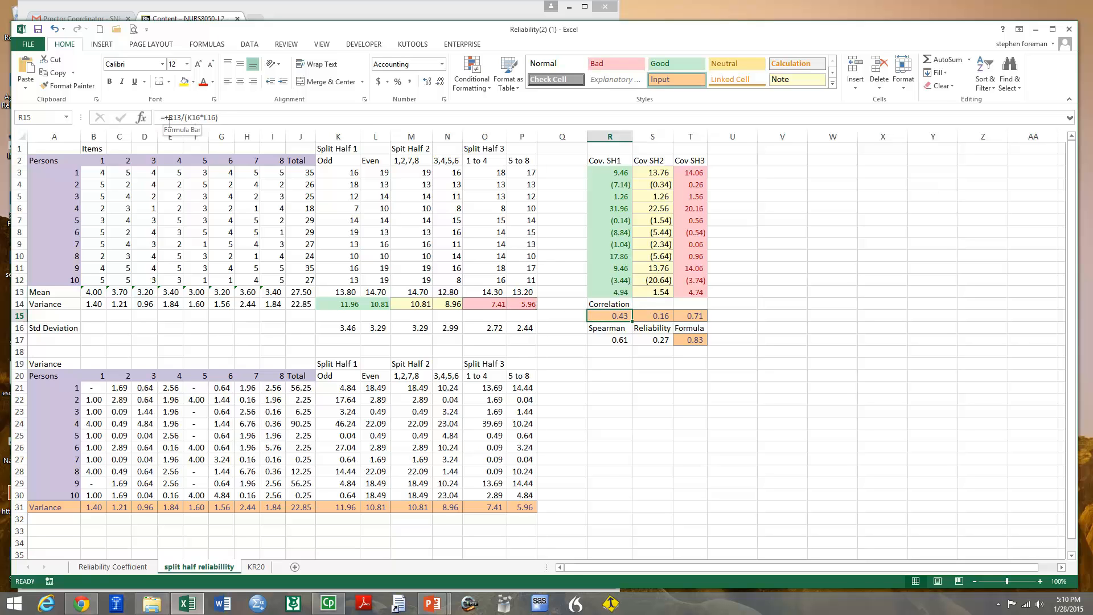
left_click(620, 293)
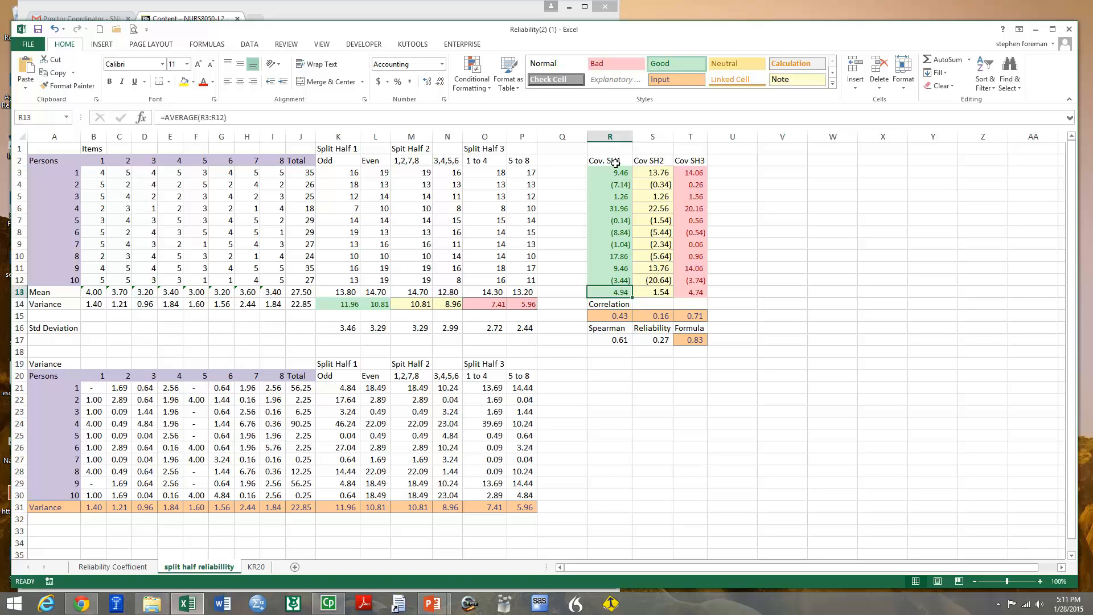
left_click(659, 290)
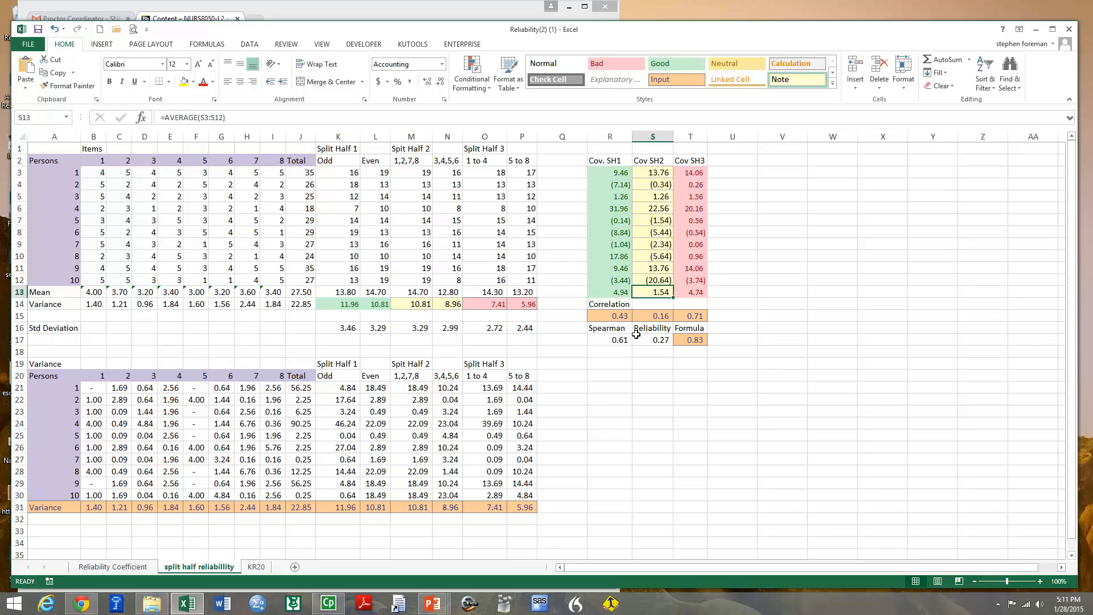
left_click(687, 291)
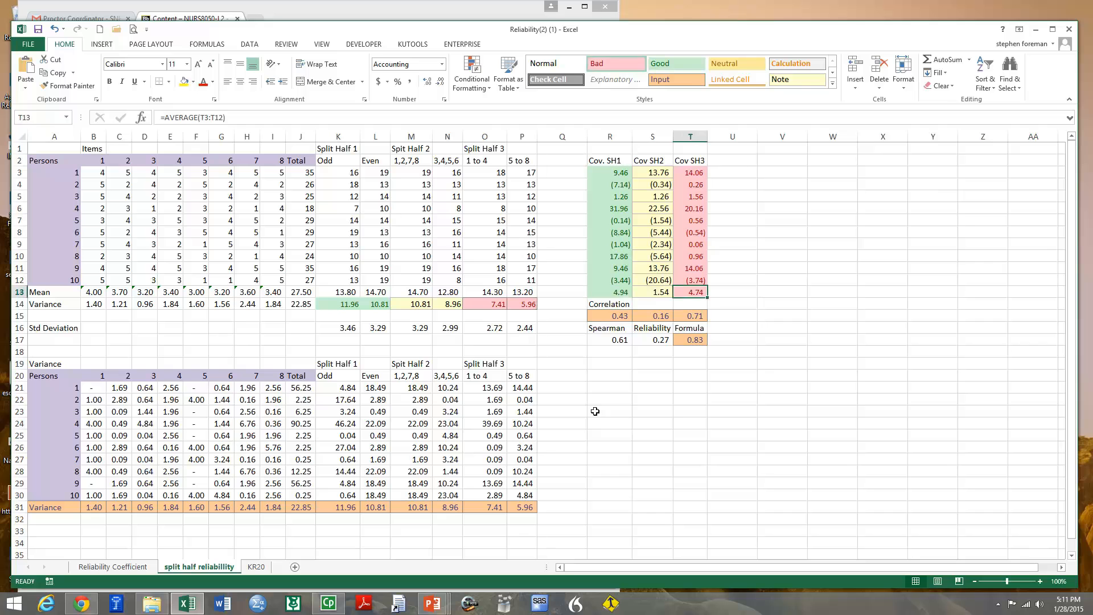
left_click(605, 316)
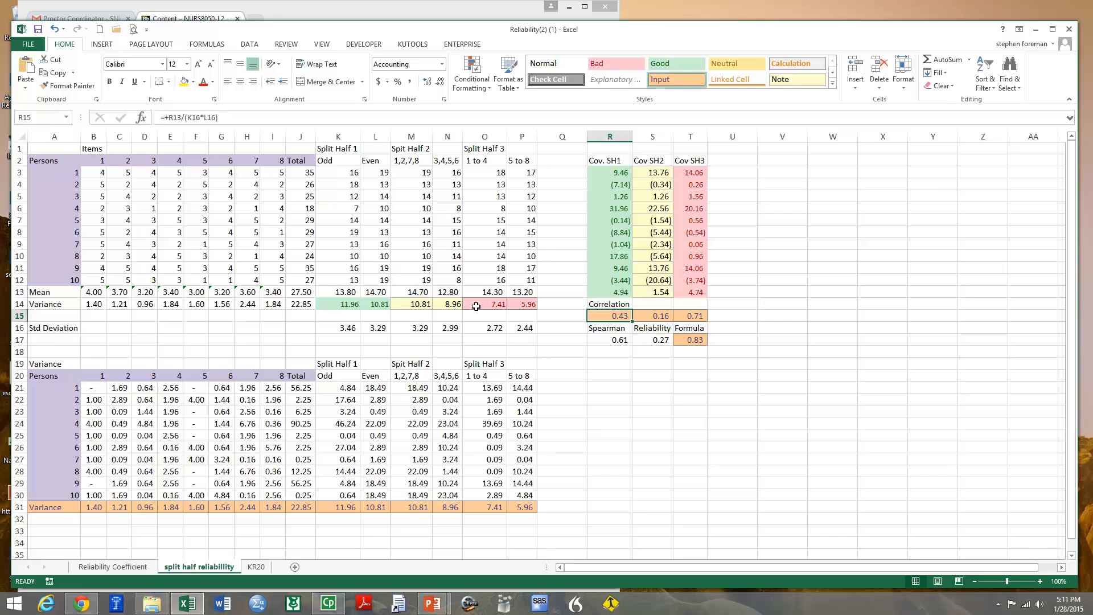
left_click(350, 328)
left_click(366, 329)
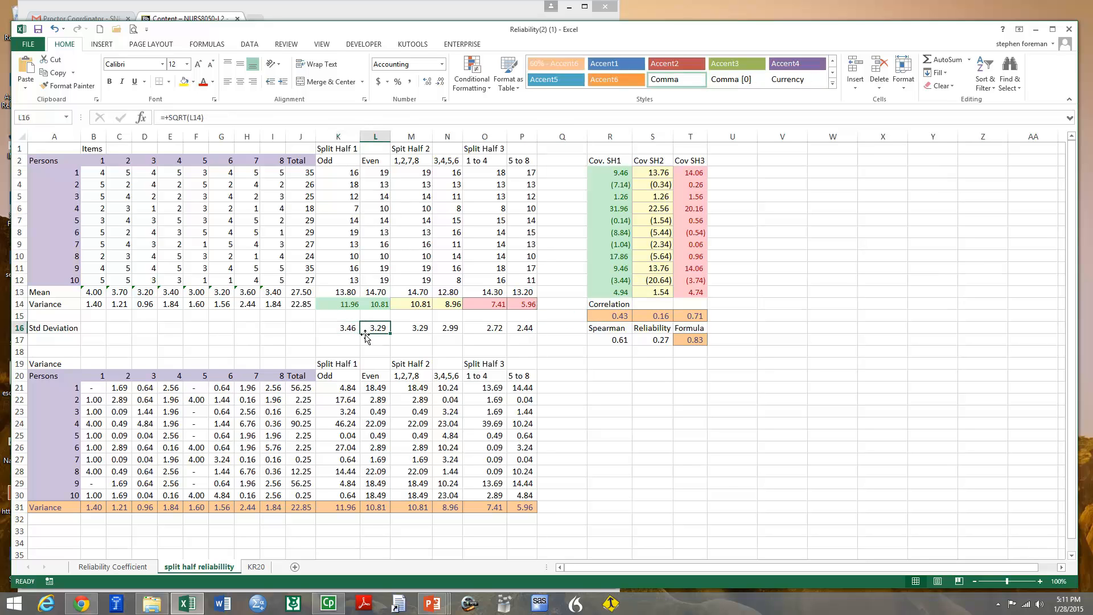
left_click(337, 325)
left_click(370, 327)
left_click(352, 329)
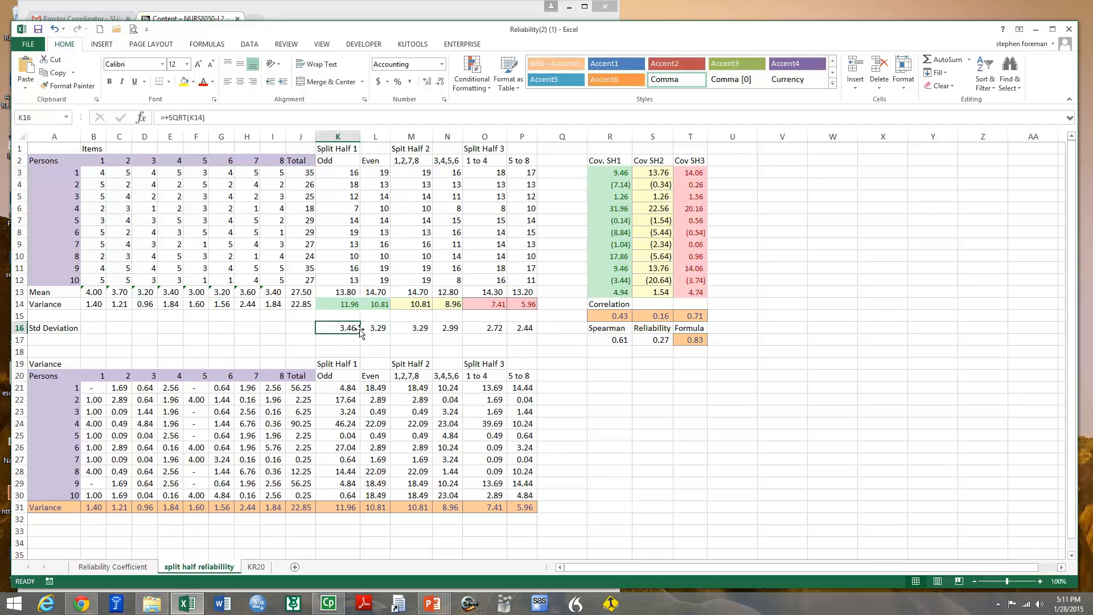
Color-code the correlations by applying the Good style to R15, Note to S15 and Bad to T15
left_click(618, 317)
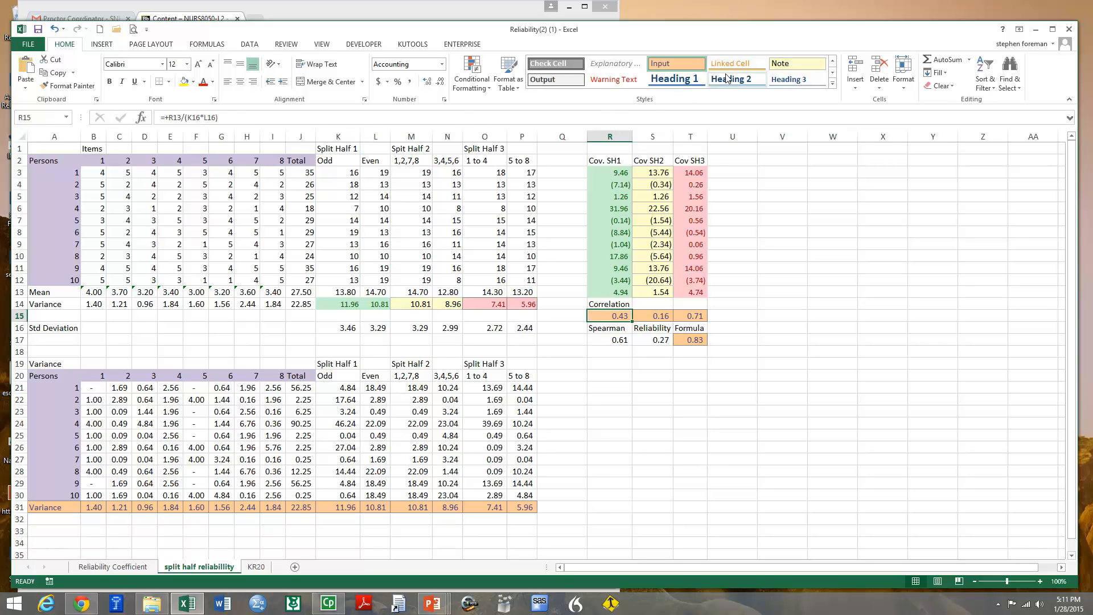
left_click(834, 87)
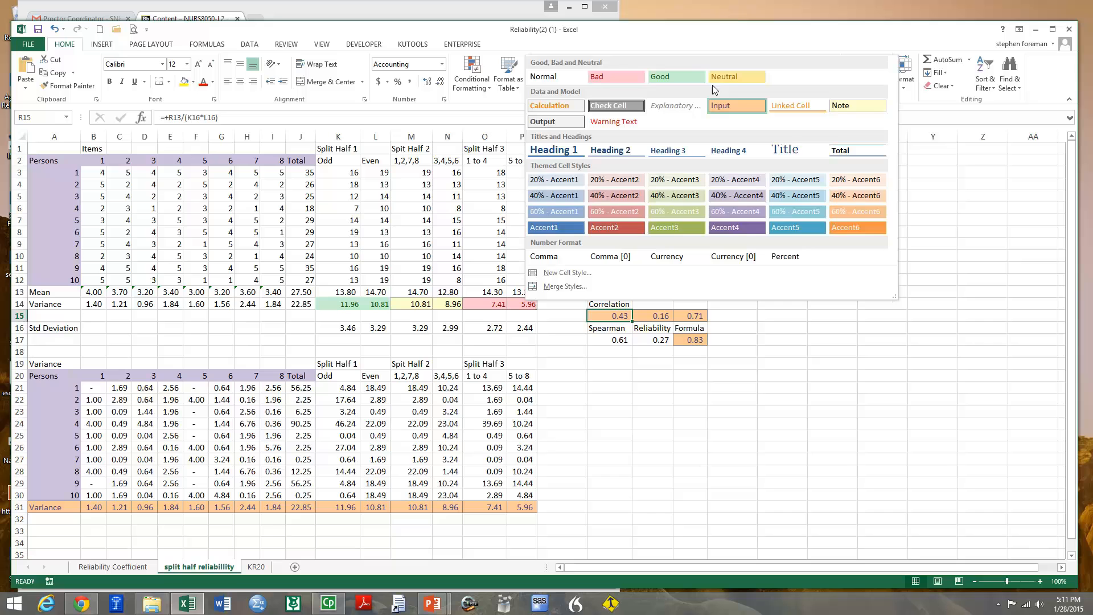
left_click(685, 74)
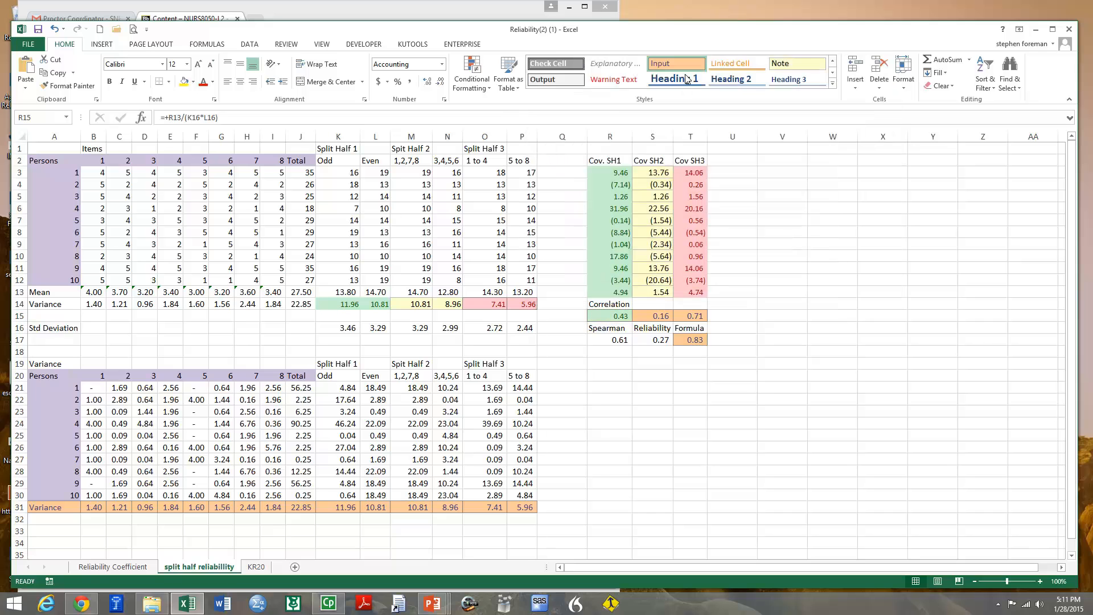
left_click(662, 314)
left_click(797, 79)
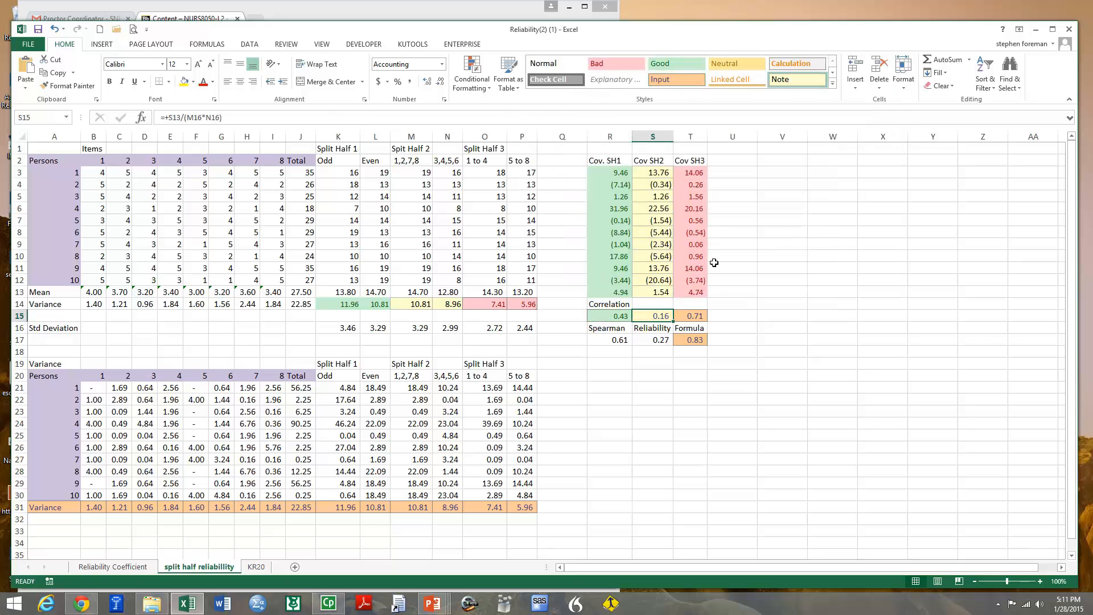
left_click(693, 317)
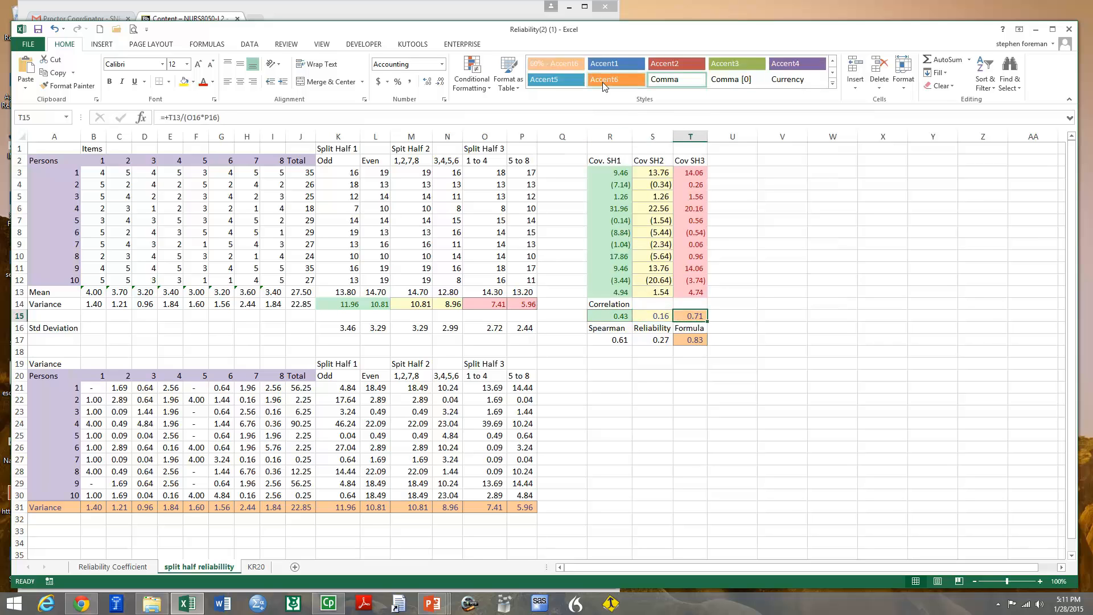
left_click(832, 83)
left_click(641, 80)
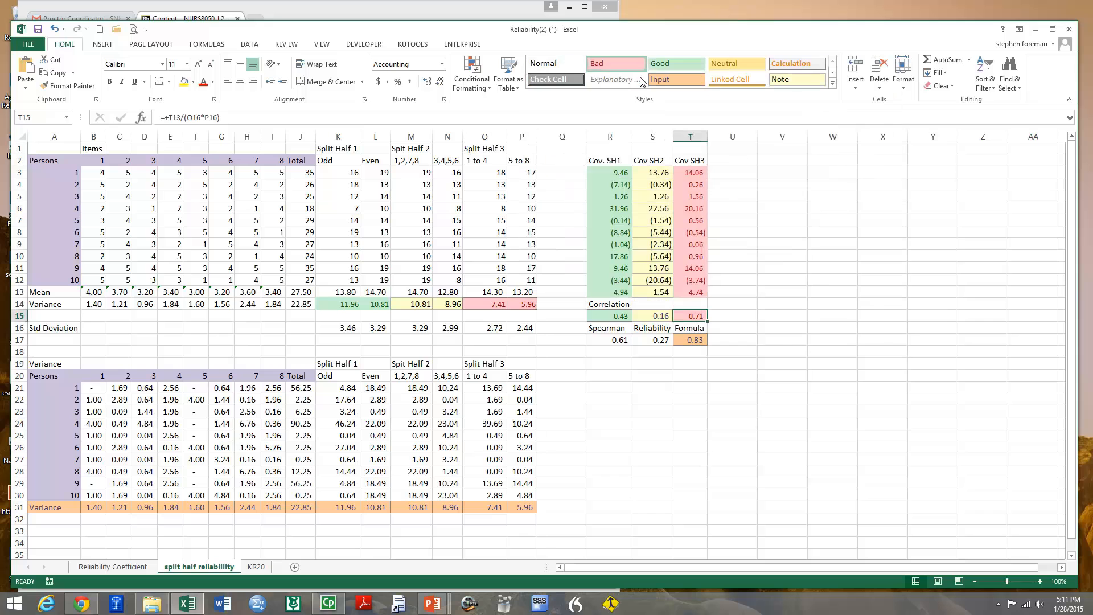
left_click(626, 402)
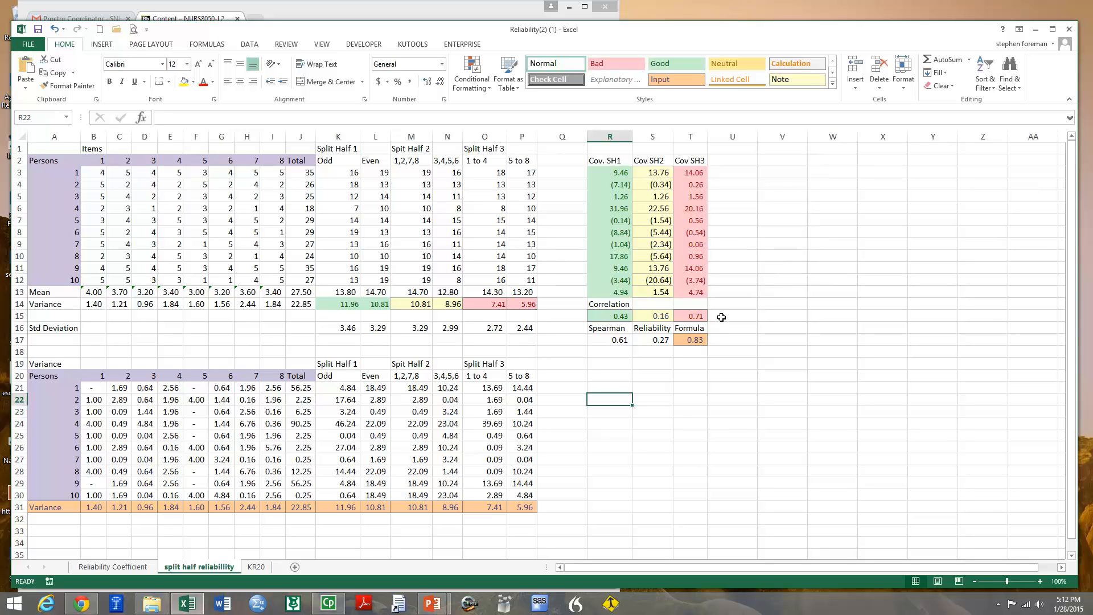
Color-code the Spearman reliability results by applying the Good style to R17, Note to S17 and Bad to T17
left_click(618, 340)
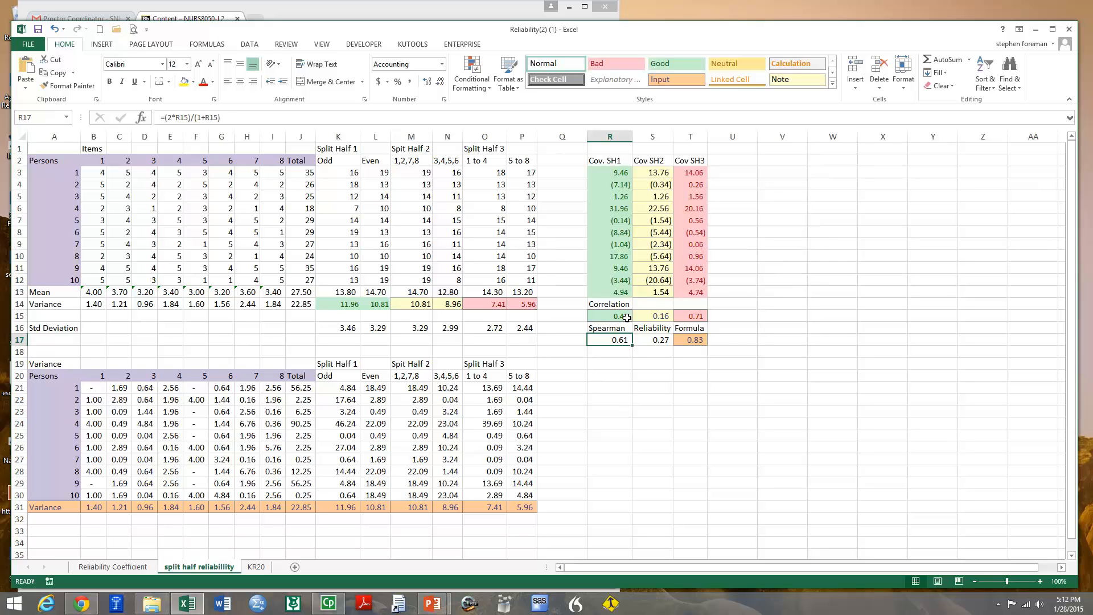
left_click(675, 63)
left_click(657, 341)
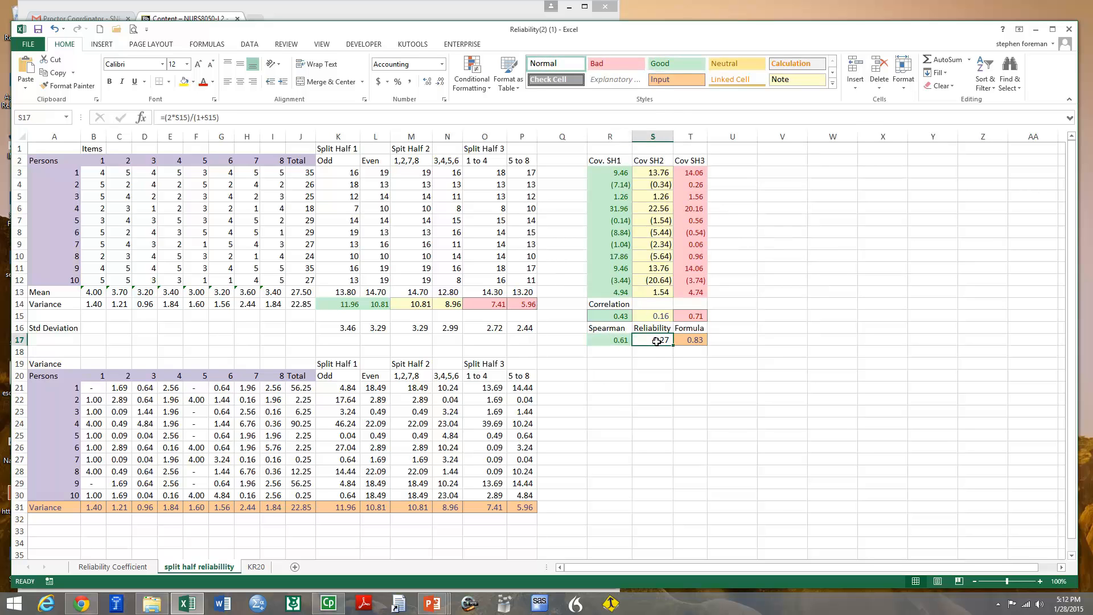
left_click(797, 79)
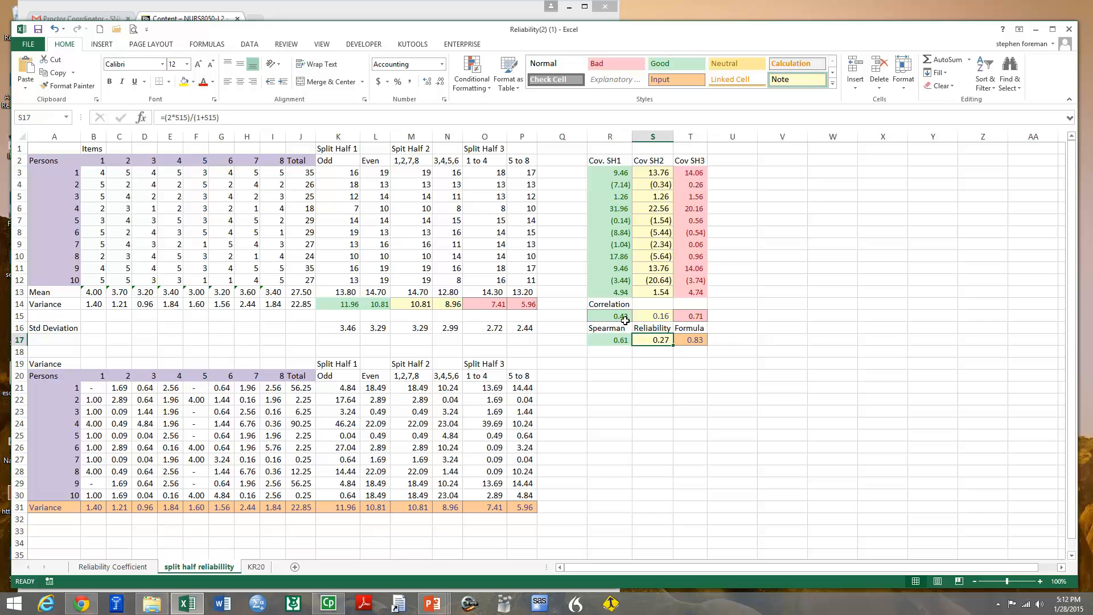
left_click(701, 342)
left_click(676, 80)
left_click(634, 68)
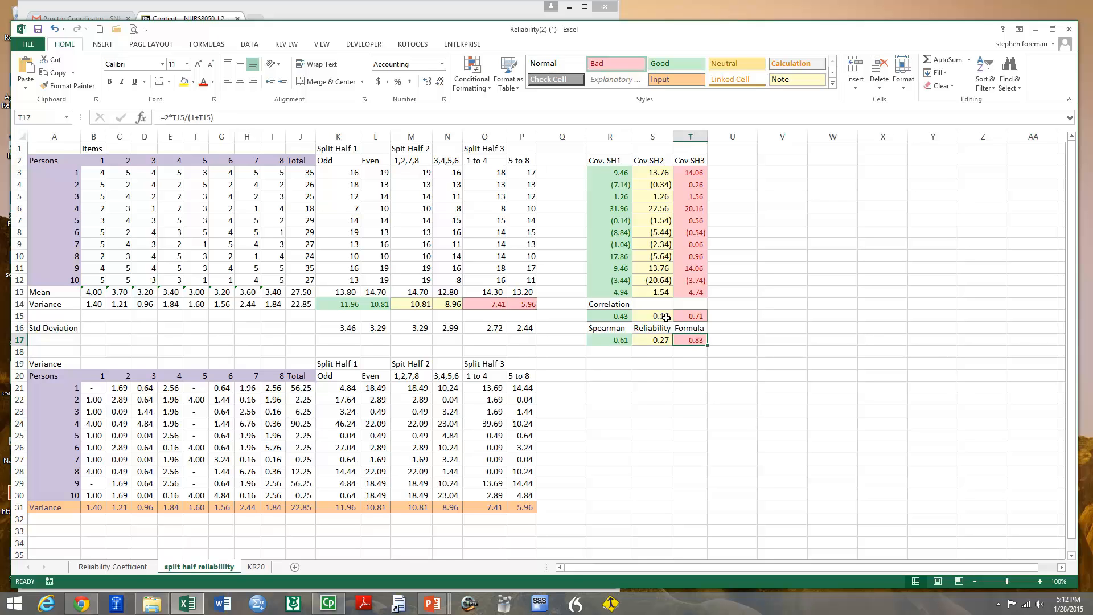
Compare the Spearman reliability results and formulas for Split Half 1 in R17 and Split Half 3 in T17
left_click(606, 338)
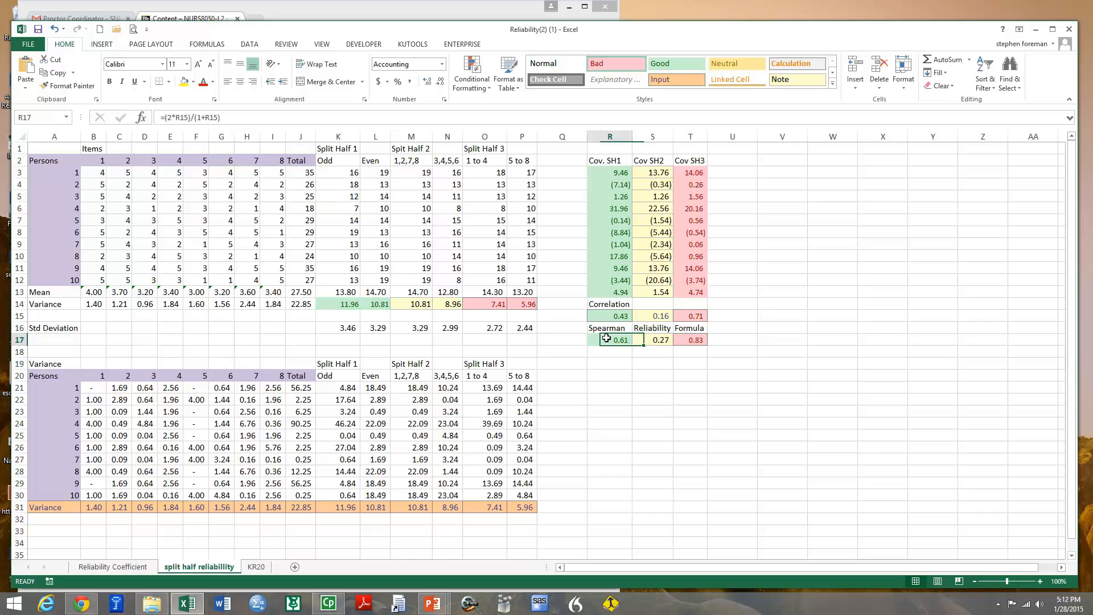
left_click(694, 340)
left_click(620, 342)
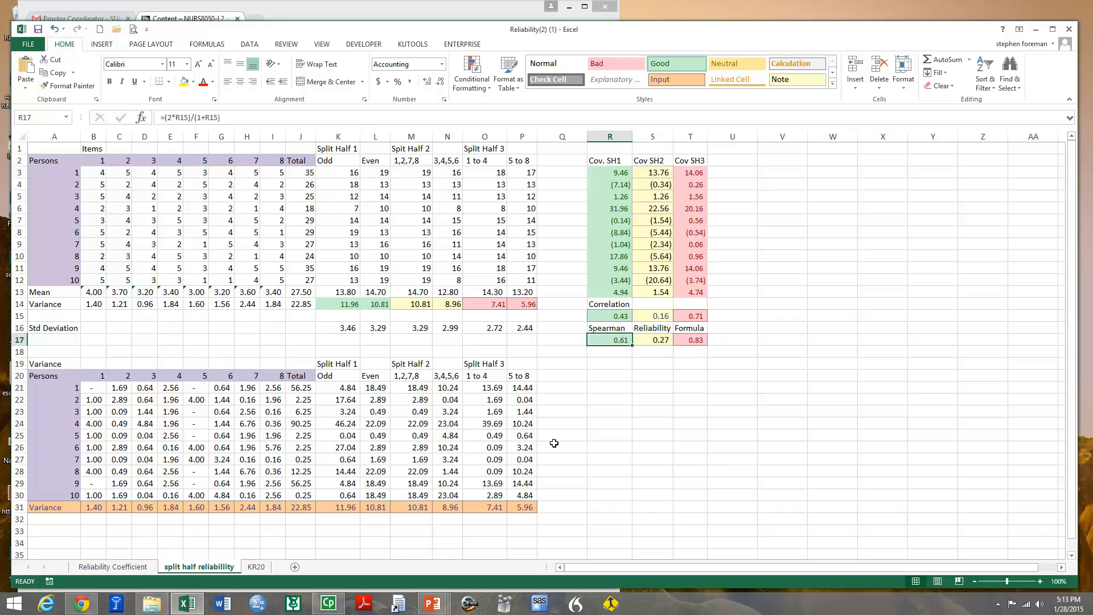
left_click(610, 399)
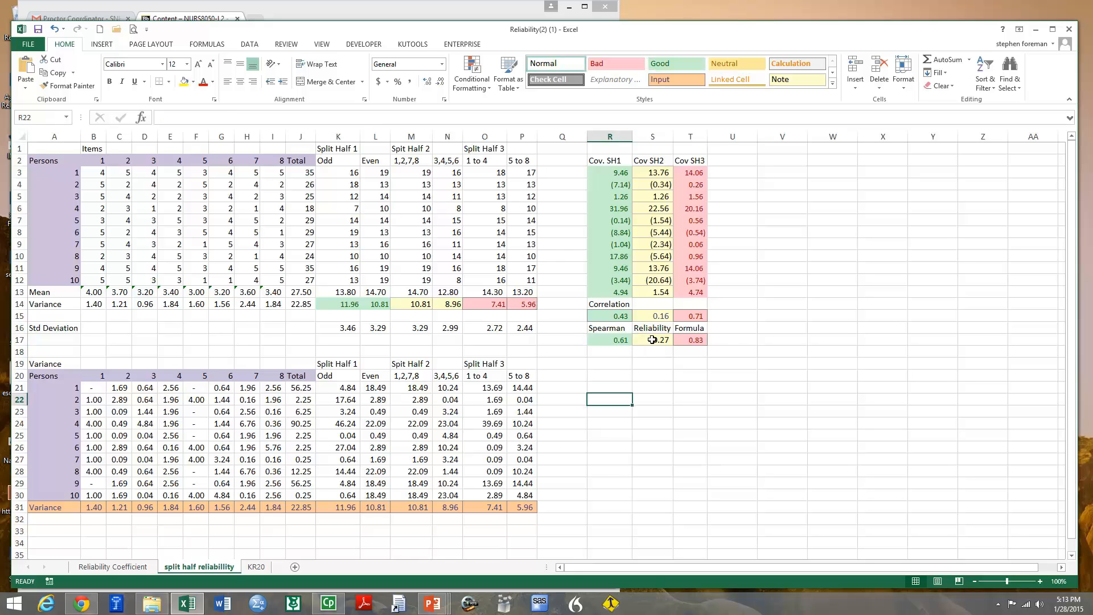
left_click(620, 339)
left_click(680, 340)
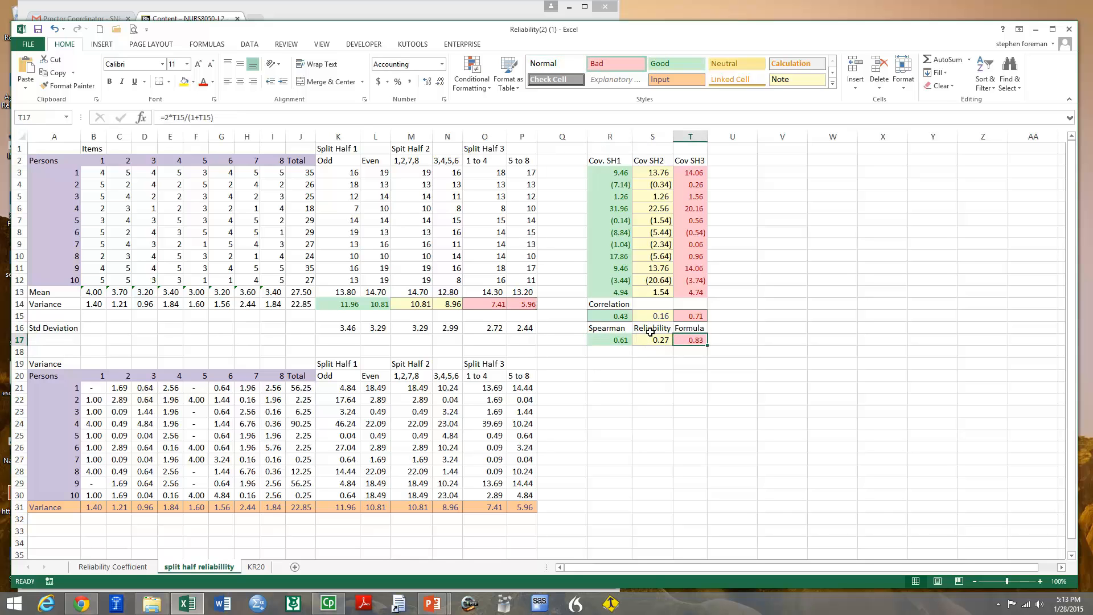
left_click(602, 343)
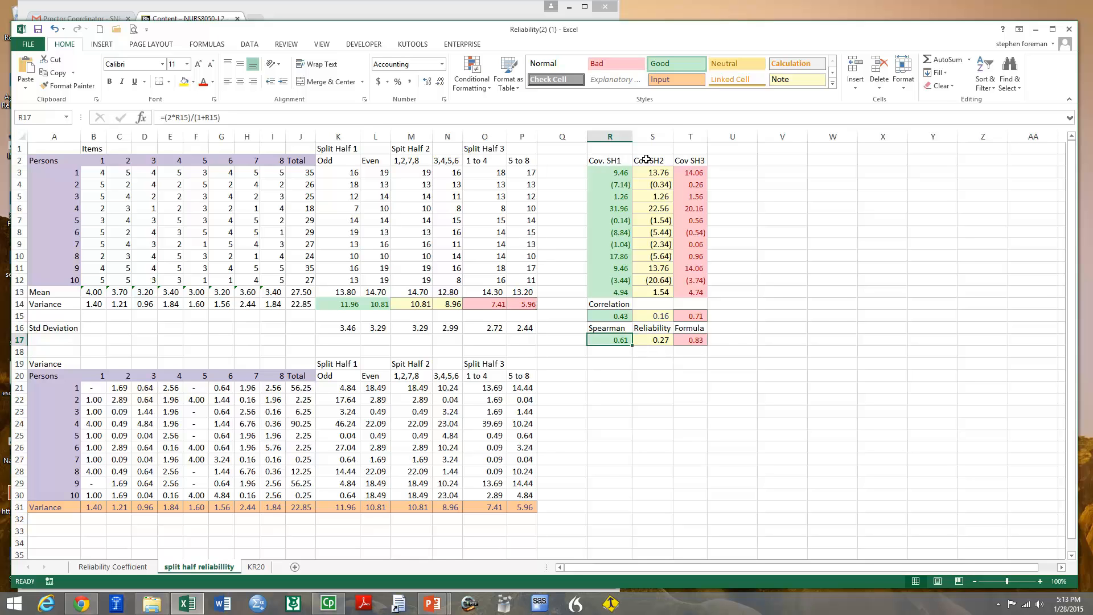
left_click(712, 428)
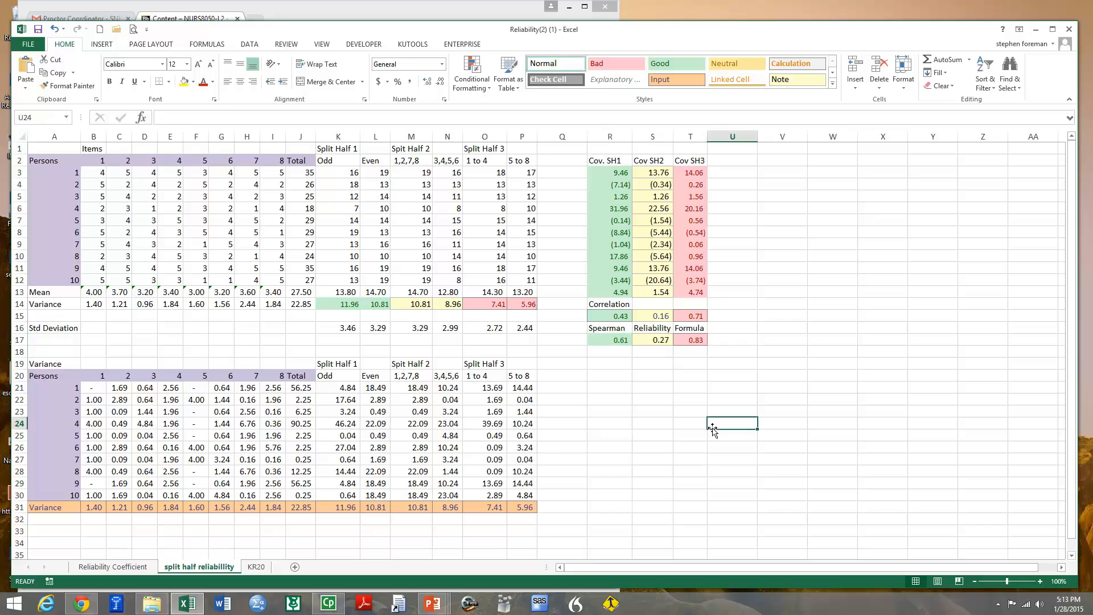
left_click(639, 436)
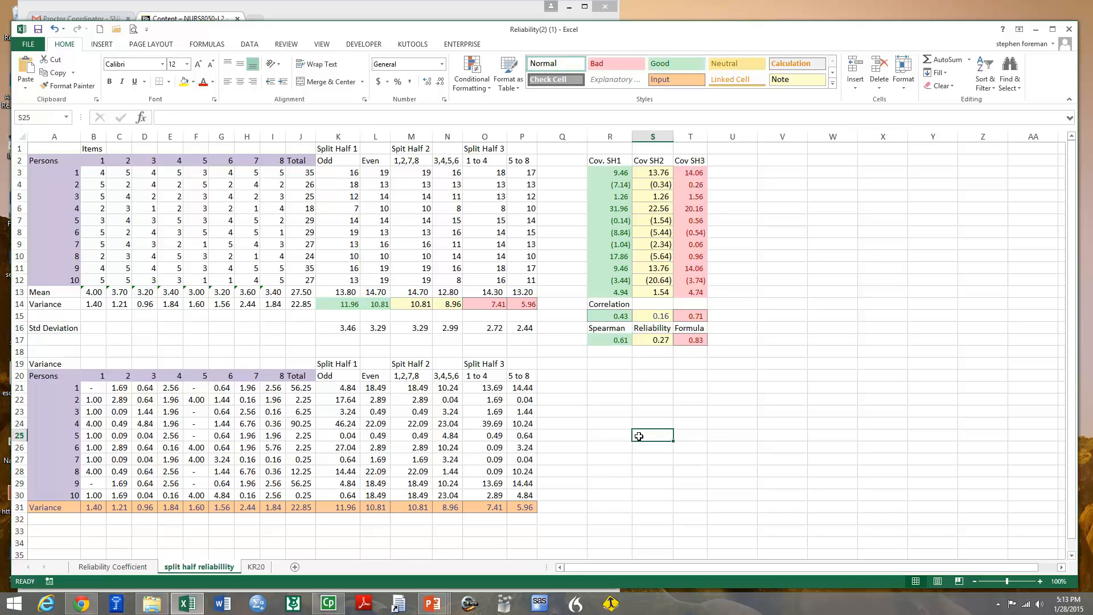
left_click(606, 423)
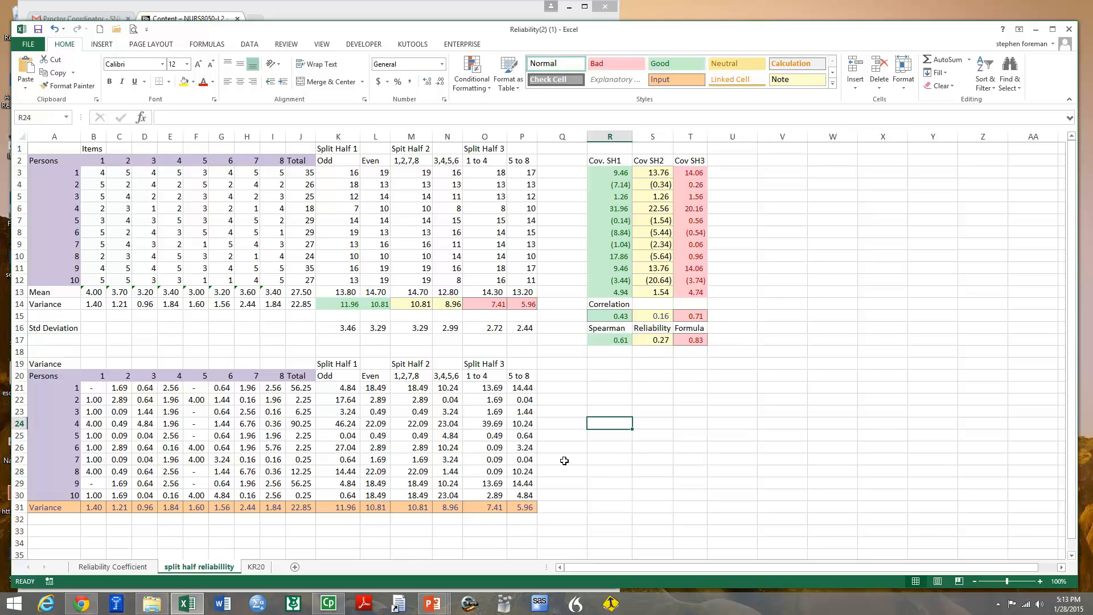
left_click(617, 445)
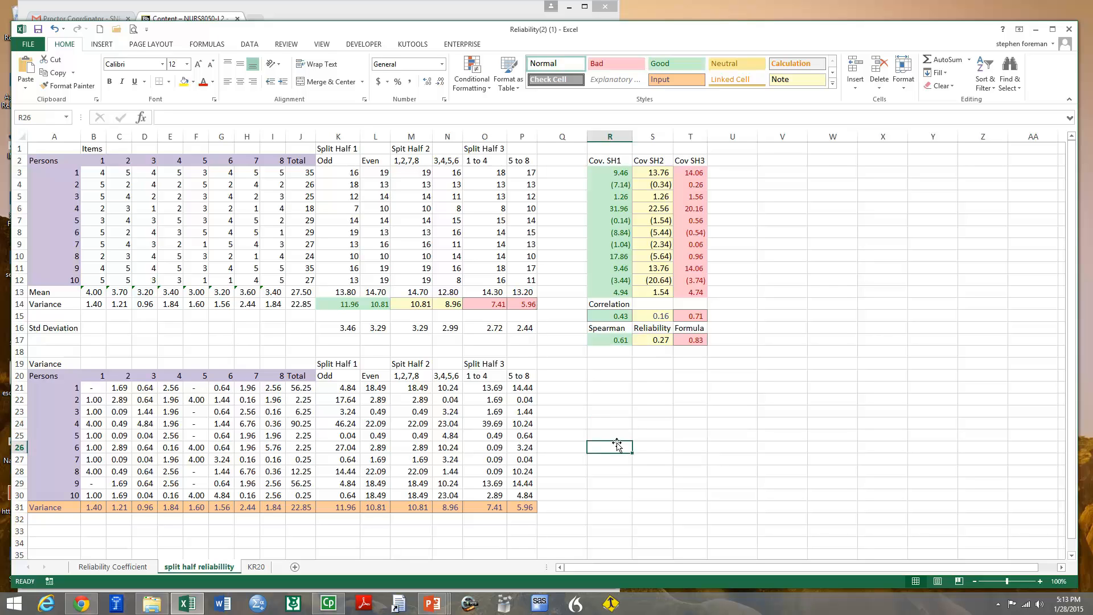